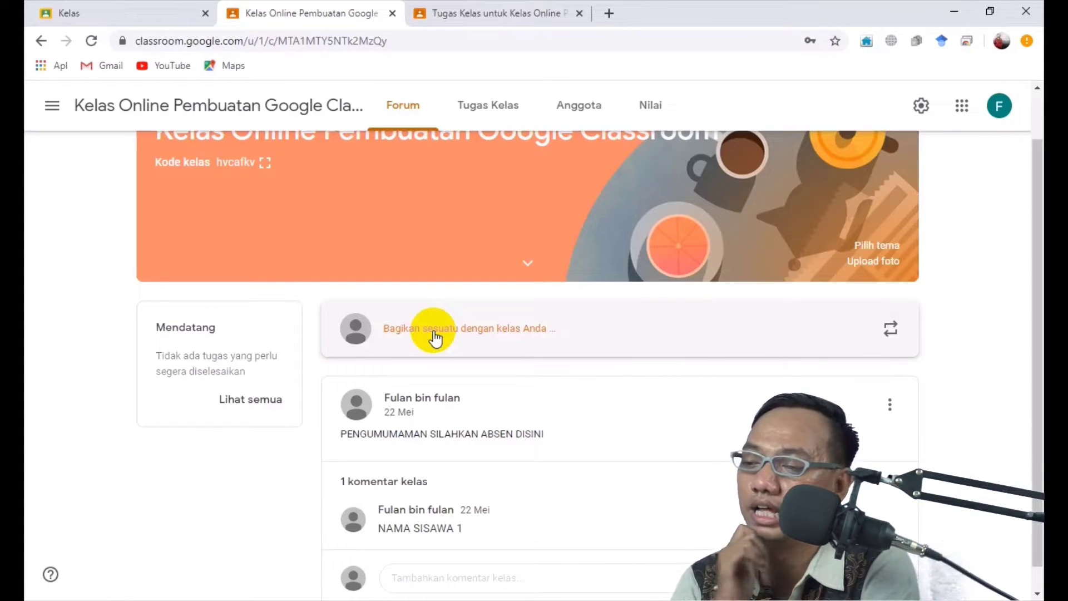
Start a forum announcement and fill it with the welcome message and five class rules copied from the "Selamat datang di kelas" Word document
left_click(436, 334)
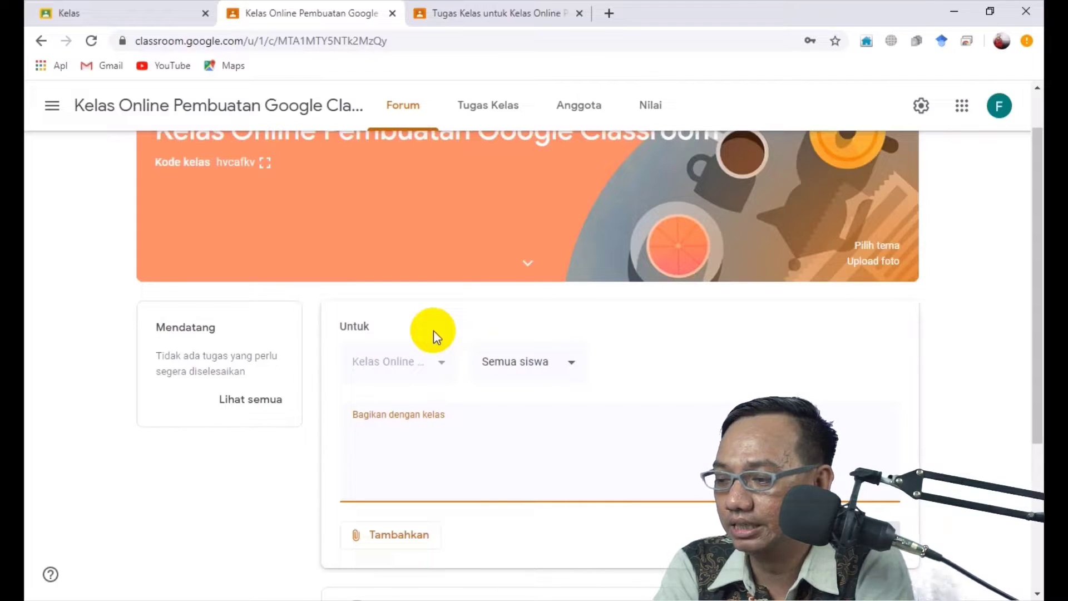
mouse_move(1055, 335)
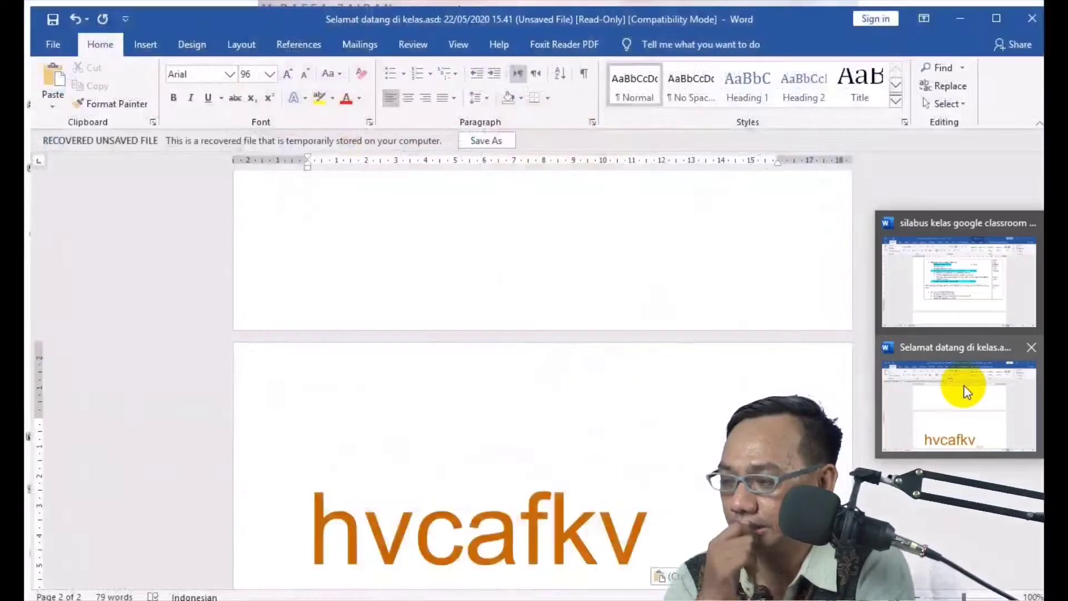
left_click(964, 391)
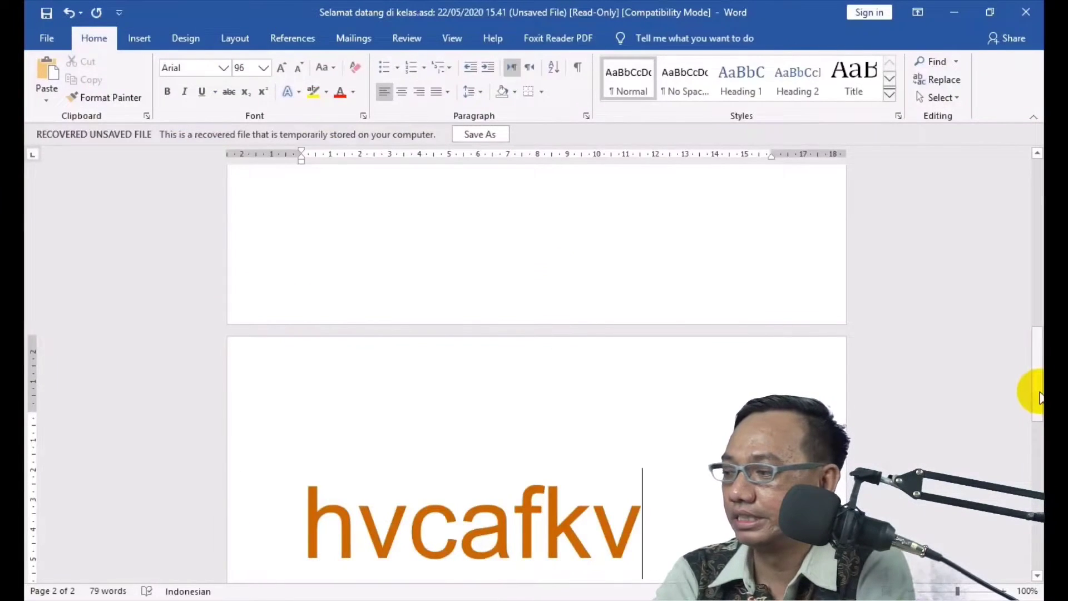
left_click_drag(1038, 397, 1035, 210)
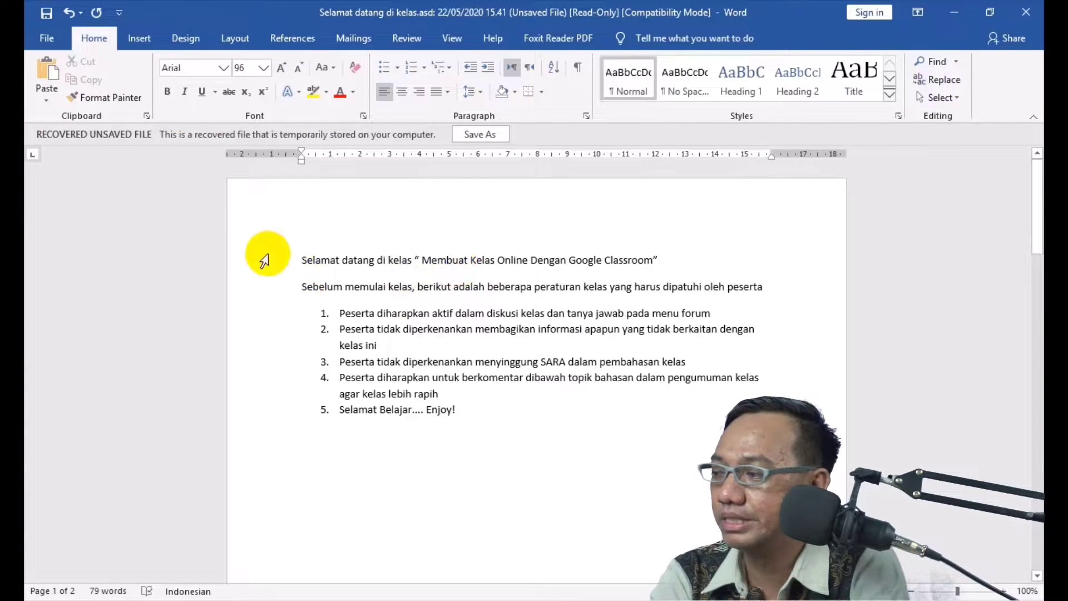
left_click_drag(301, 259, 482, 410)
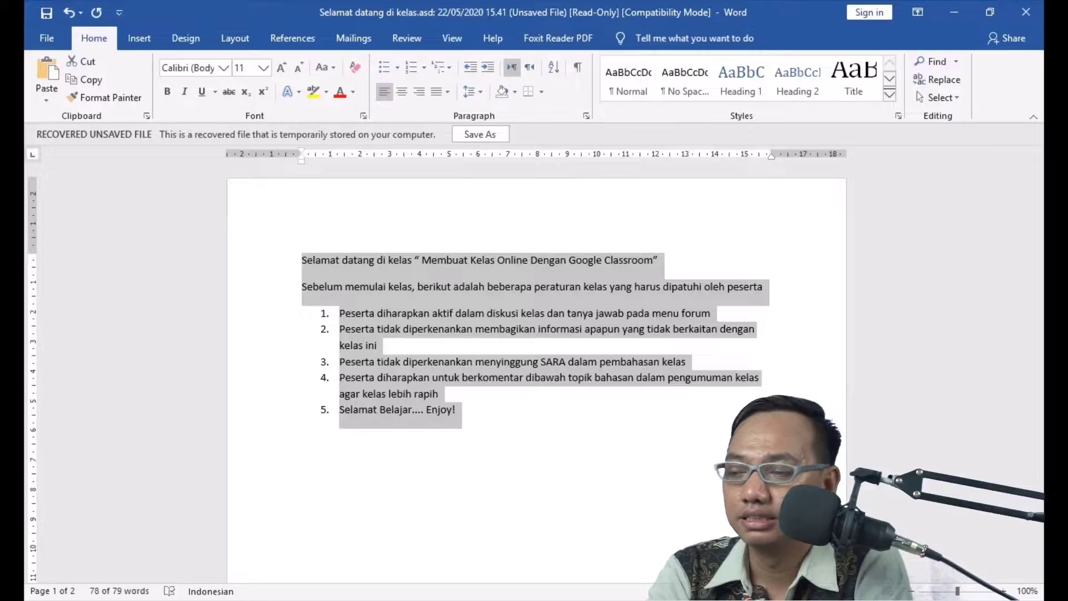
key("alt+Tab")
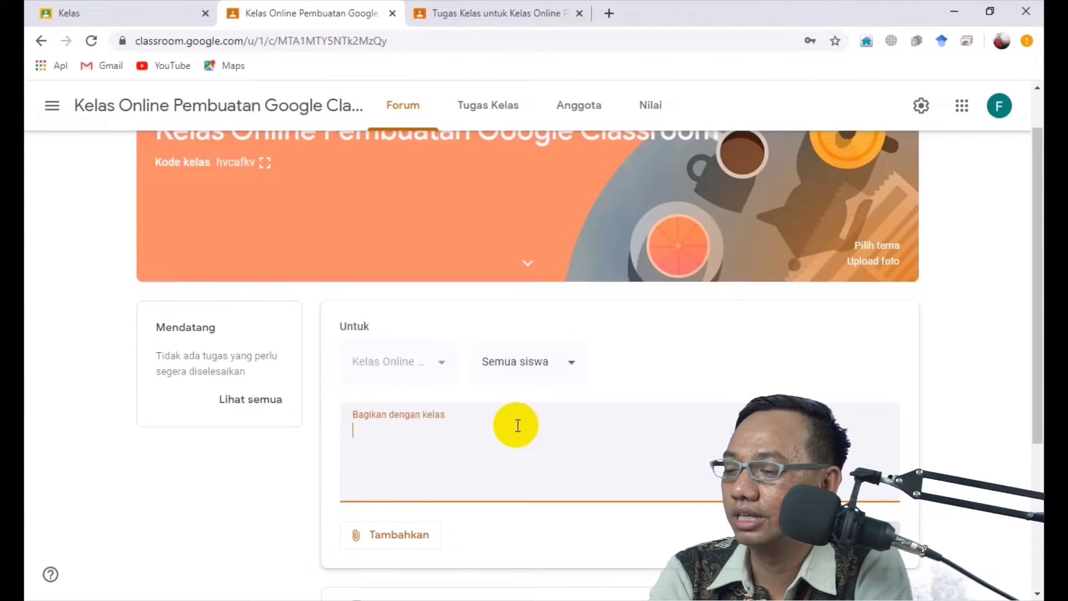
key("ctrl+v")
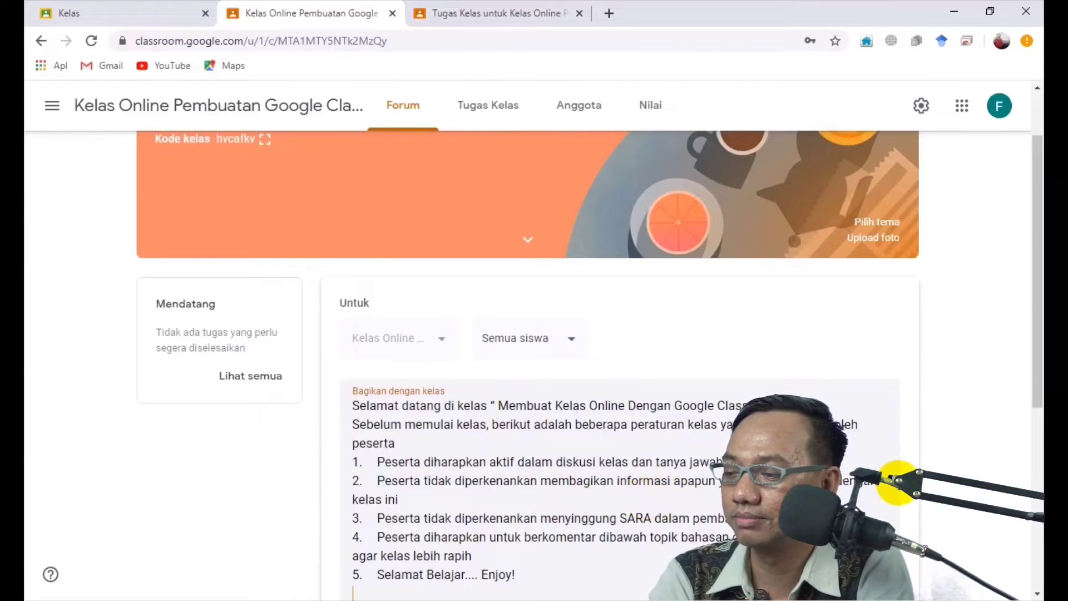
Try deselecting and reselecting the students who receive the announcement, ending with Semua siswa selected
scroll(1035, 361, "up", 1)
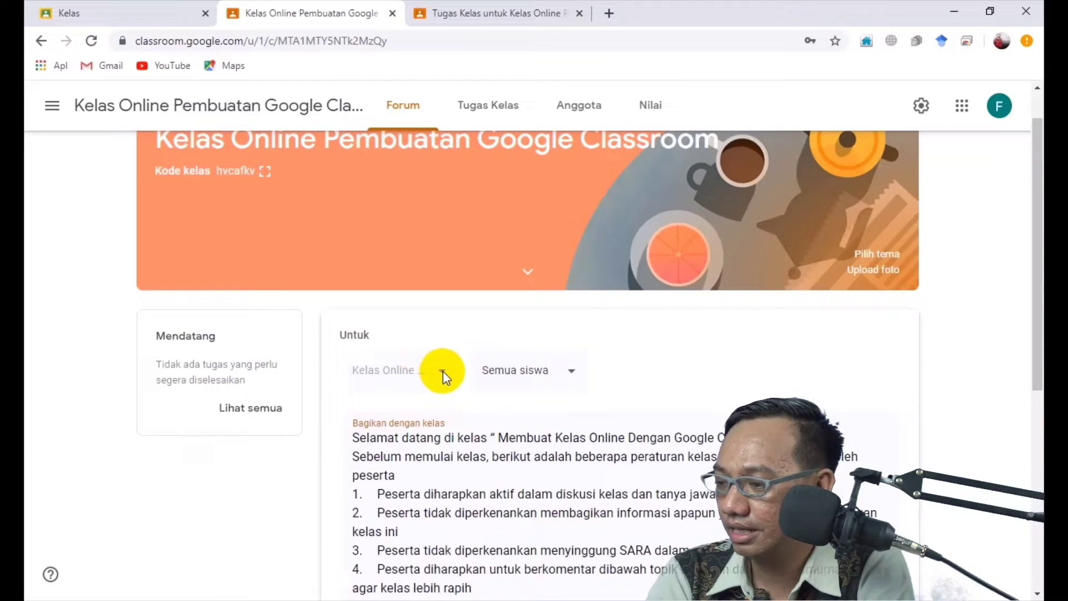
left_click(577, 374)
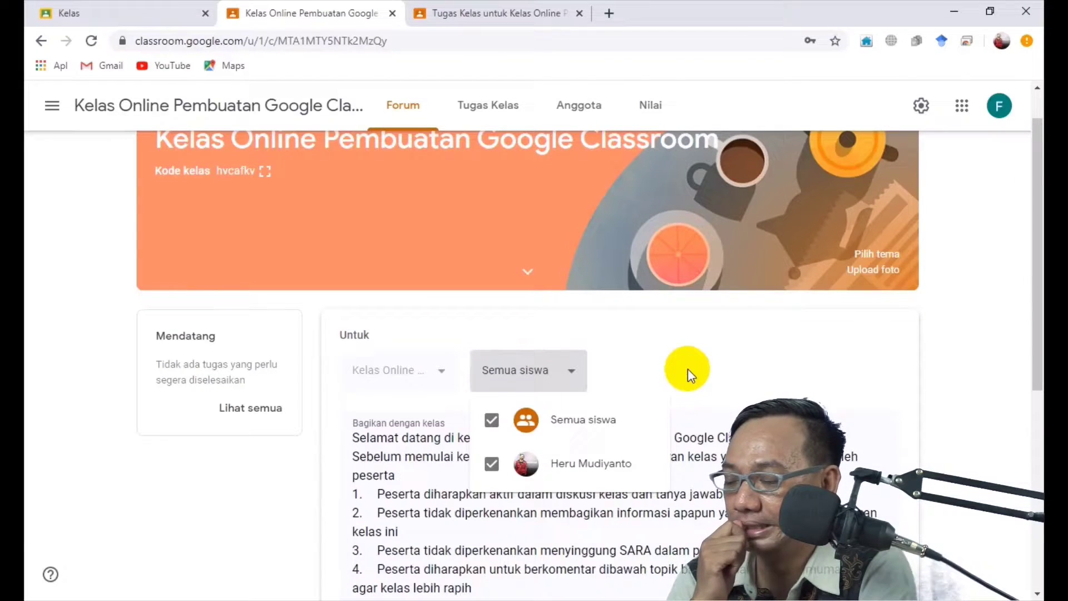
left_click(490, 422)
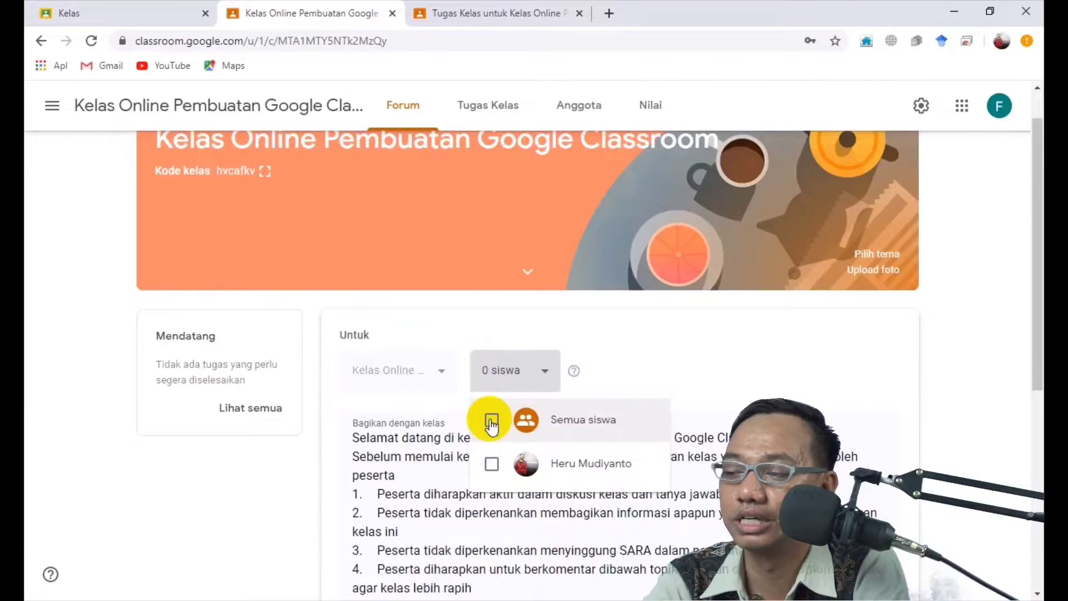
left_click(491, 464)
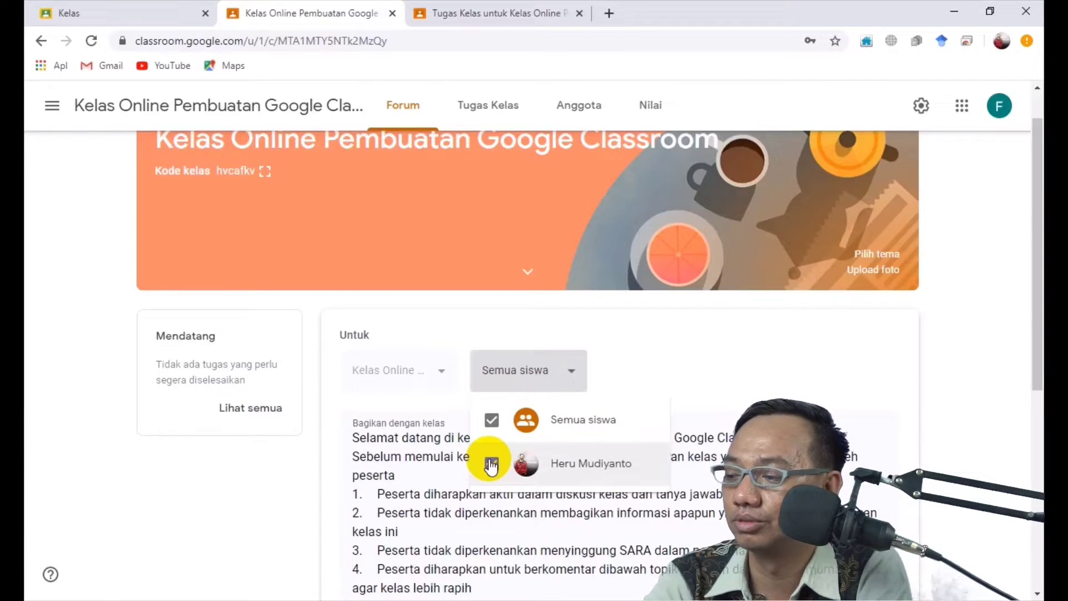
left_click(491, 421)
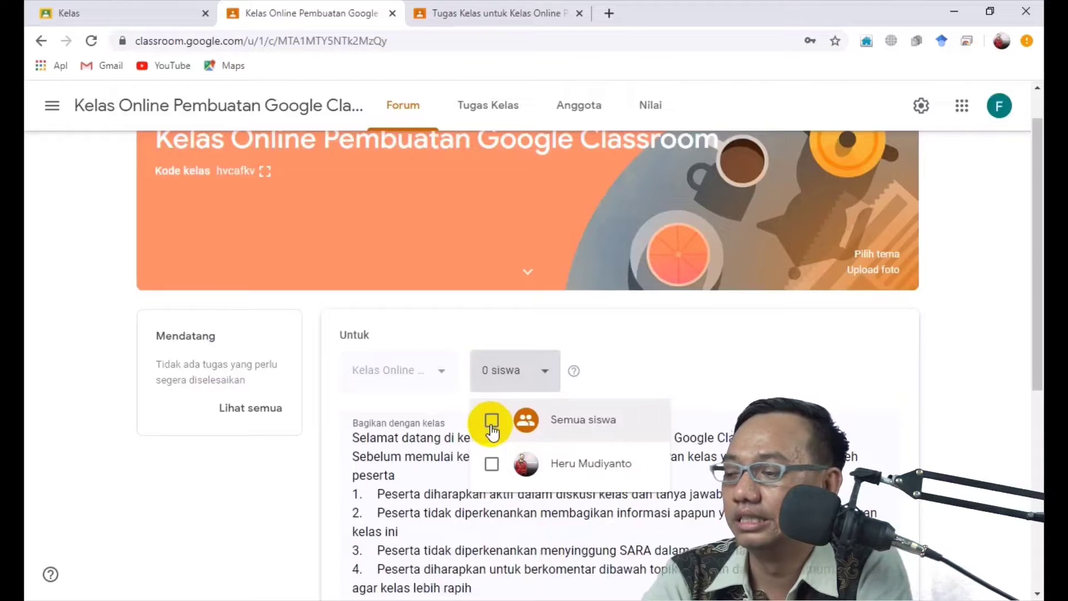
left_click(492, 465)
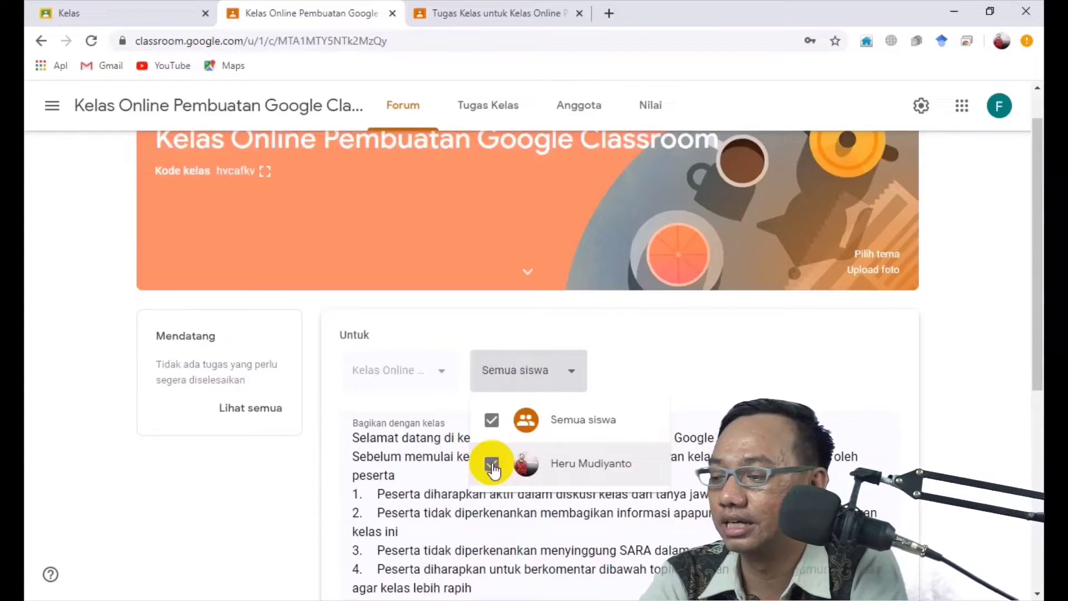
left_click(493, 423)
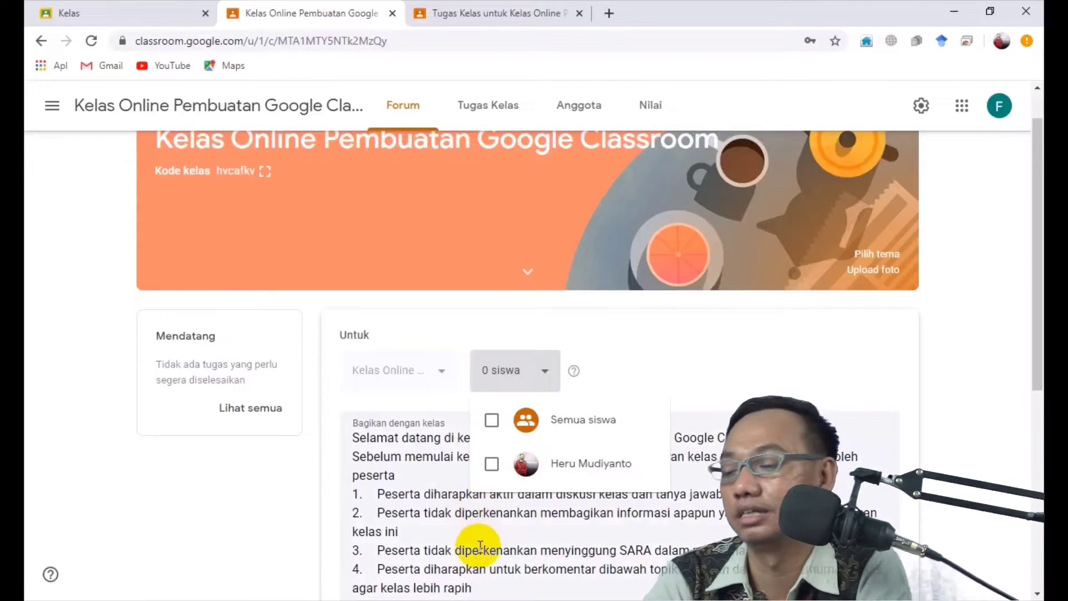
left_click(492, 420)
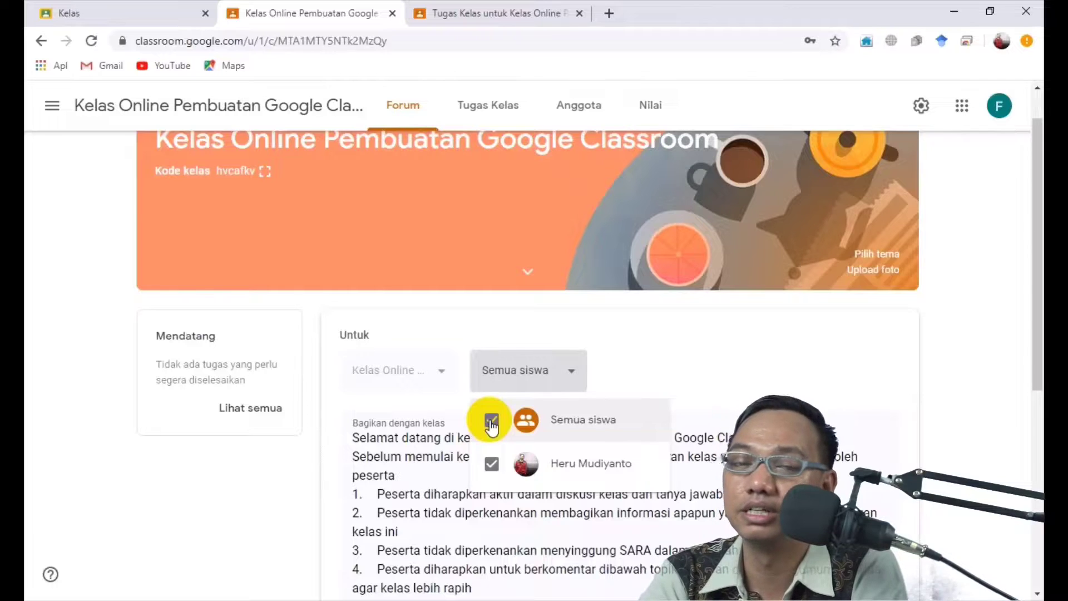
left_click(695, 358)
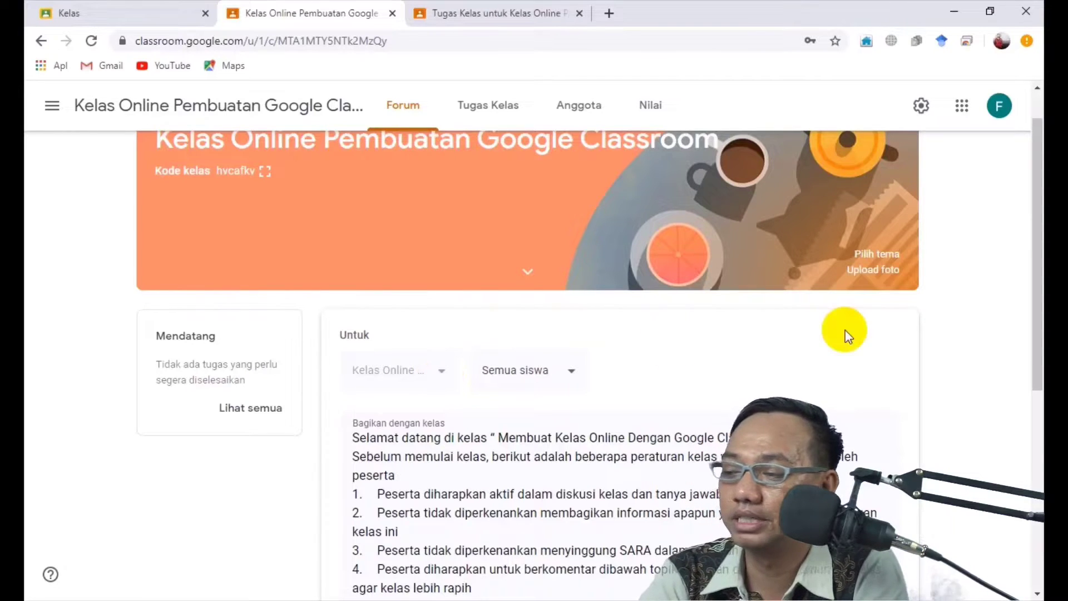
Post the welcome announcement with the class rules to the forum
left_click_drag(1033, 262, 1032, 417)
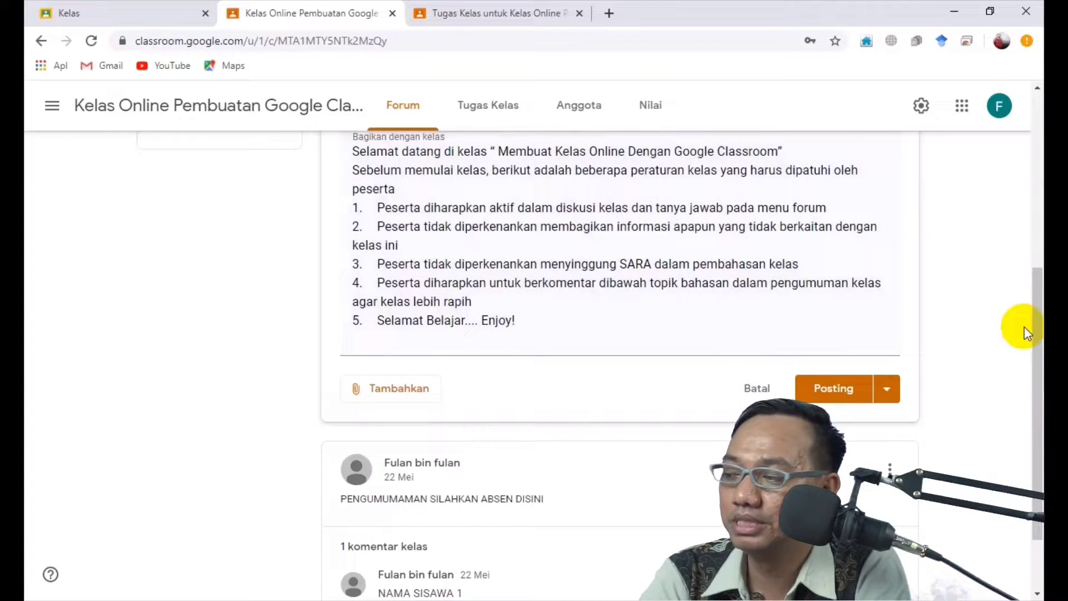
left_click(834, 405)
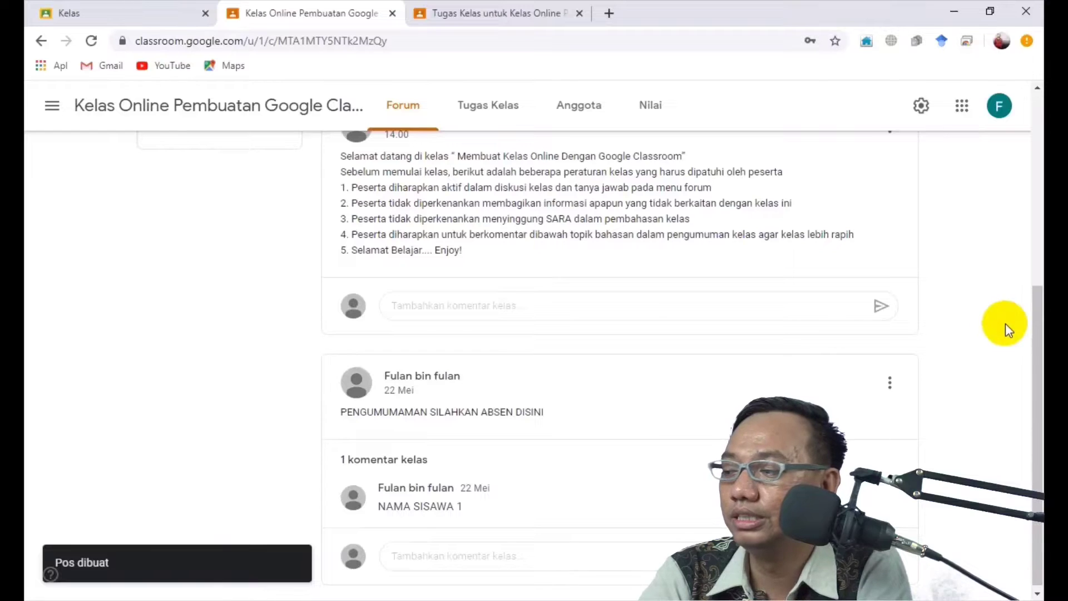
Post a second forum announcement reading "Mua bertanya pak" for Semua siswa
left_click_drag(1036, 332, 1033, 233)
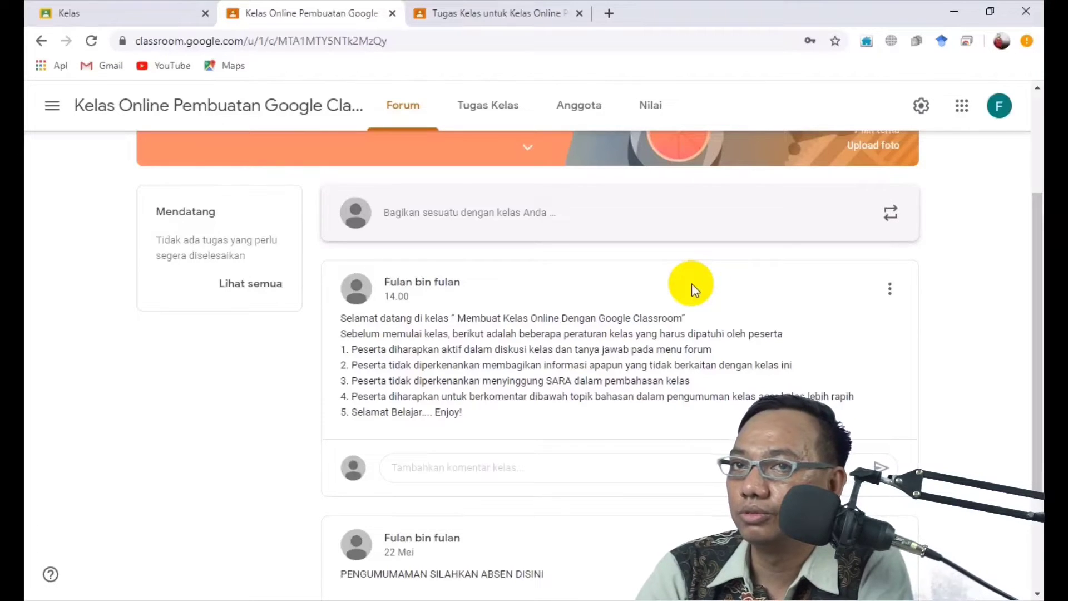
left_click(573, 209)
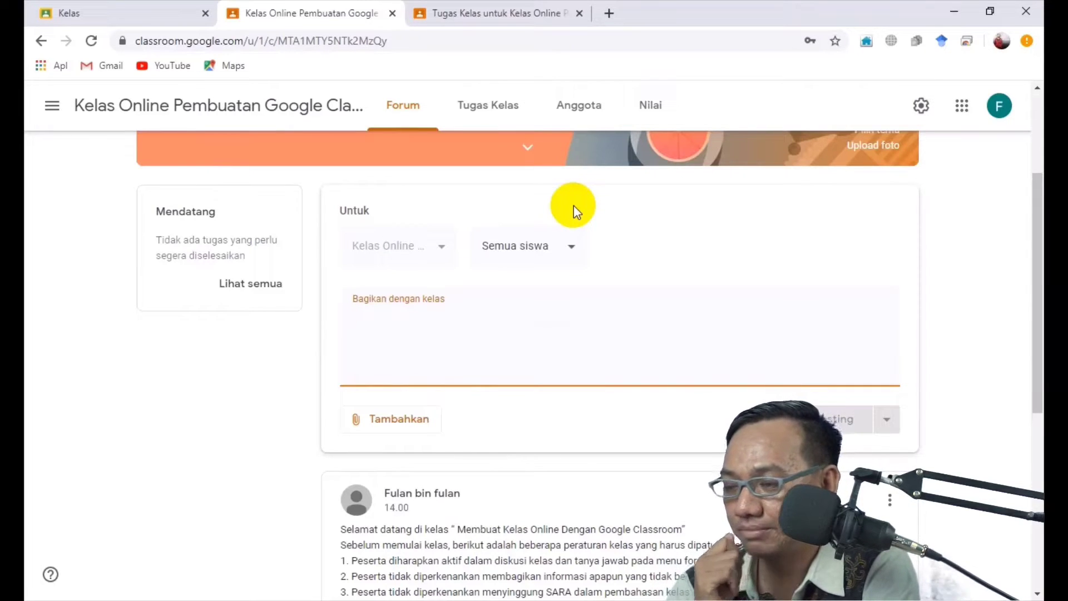
type("ua bertan")
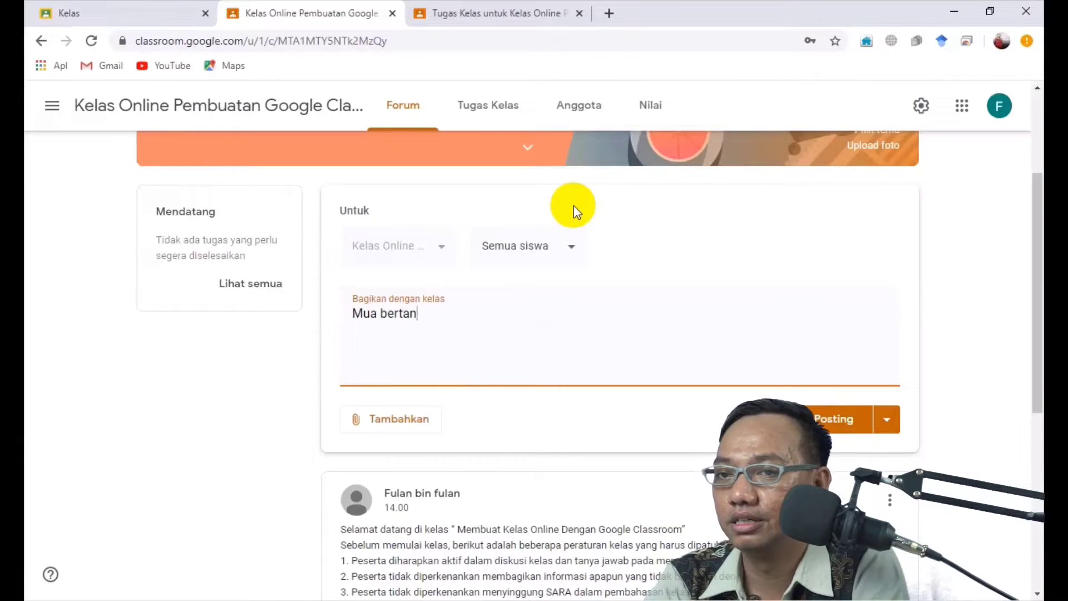
type("ya pak")
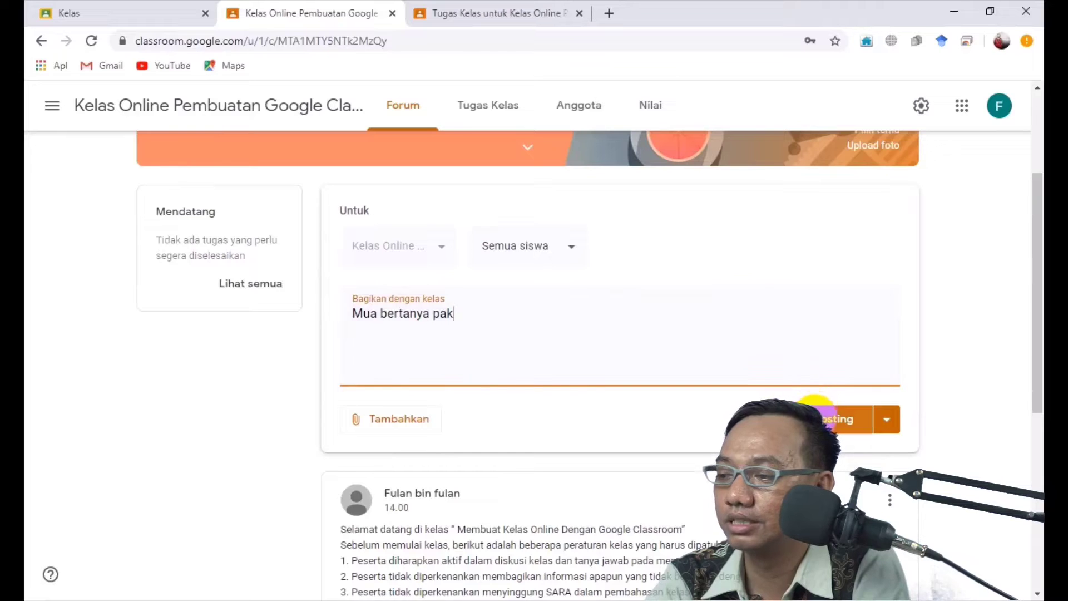
left_click(816, 416)
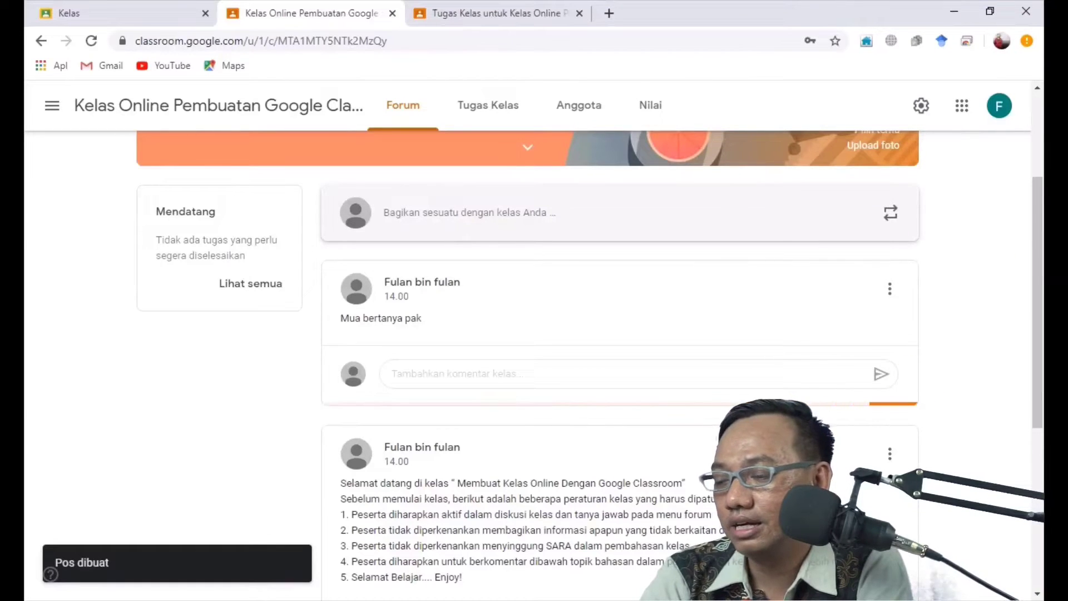
Add the class comment "Mau bertnay apak , bolehkah kita makan selama kelas online?" to the welcome announcement and highlight its comment heading
left_click_drag(1036, 238, 1030, 302)
left_click(595, 497)
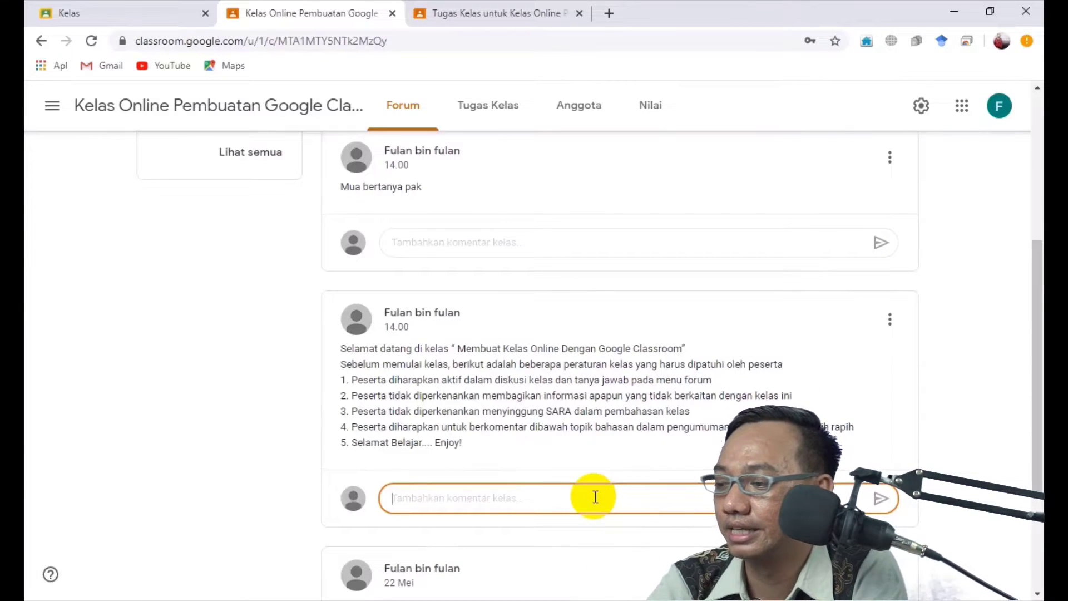
type("Ma")
type("u b")
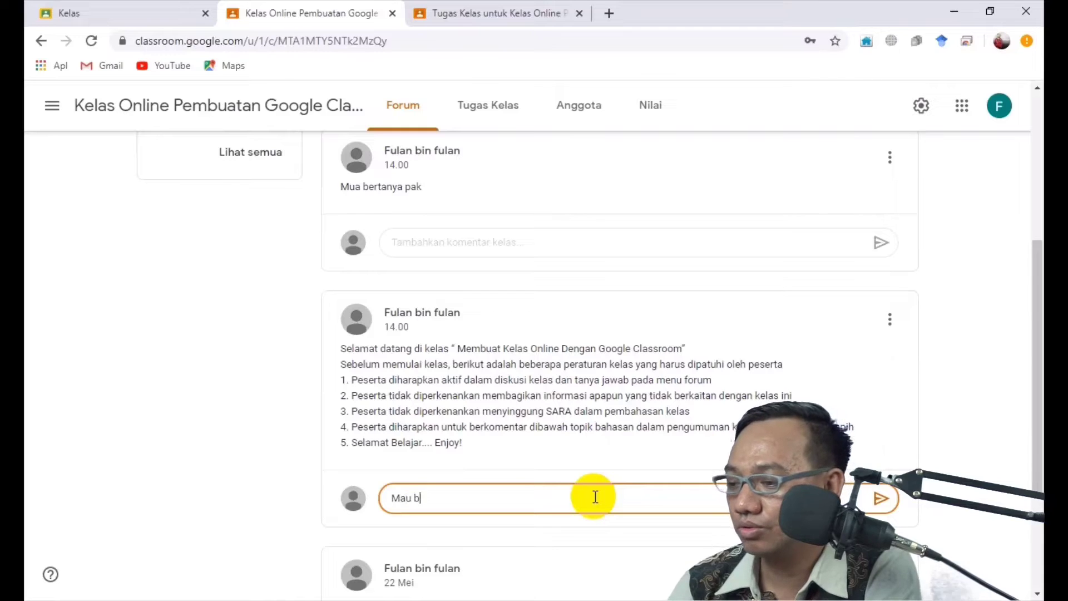
type("ertnay apak ,")
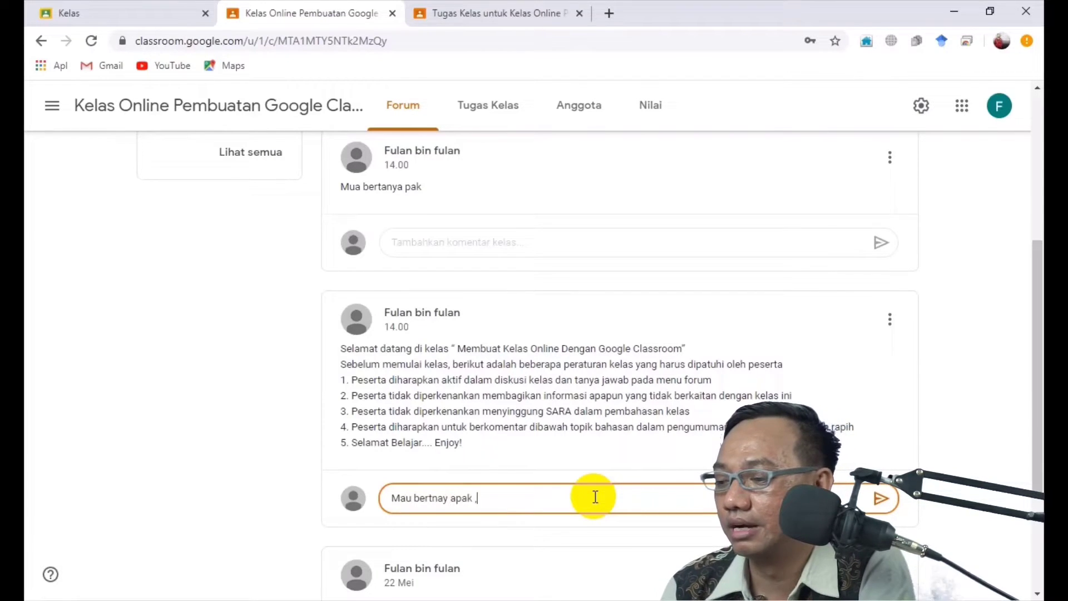
type(" bolehkah k")
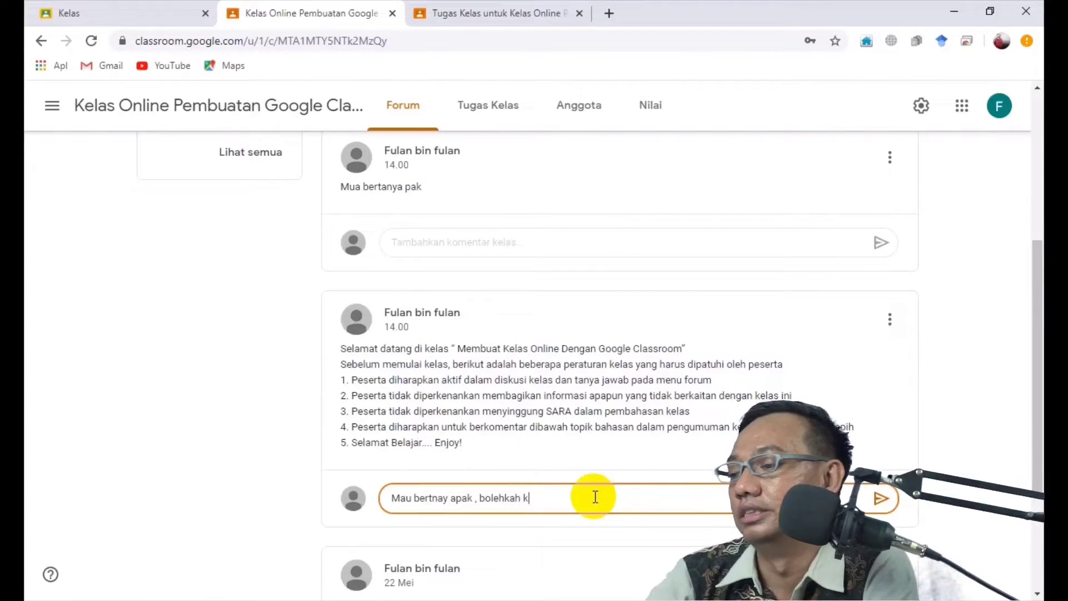
type("ita makan sela")
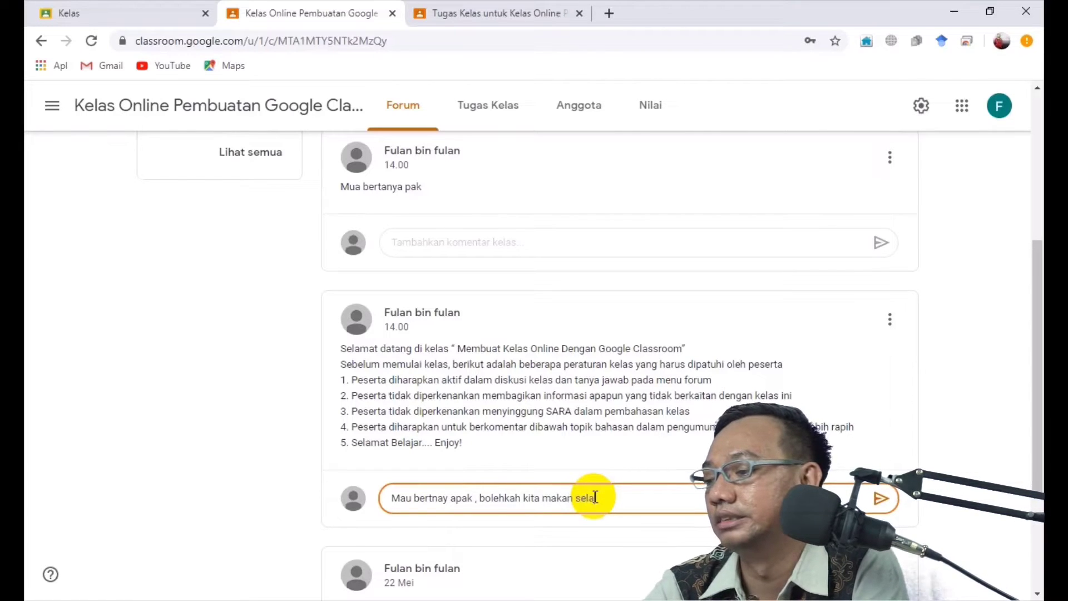
type("ma kelas online?")
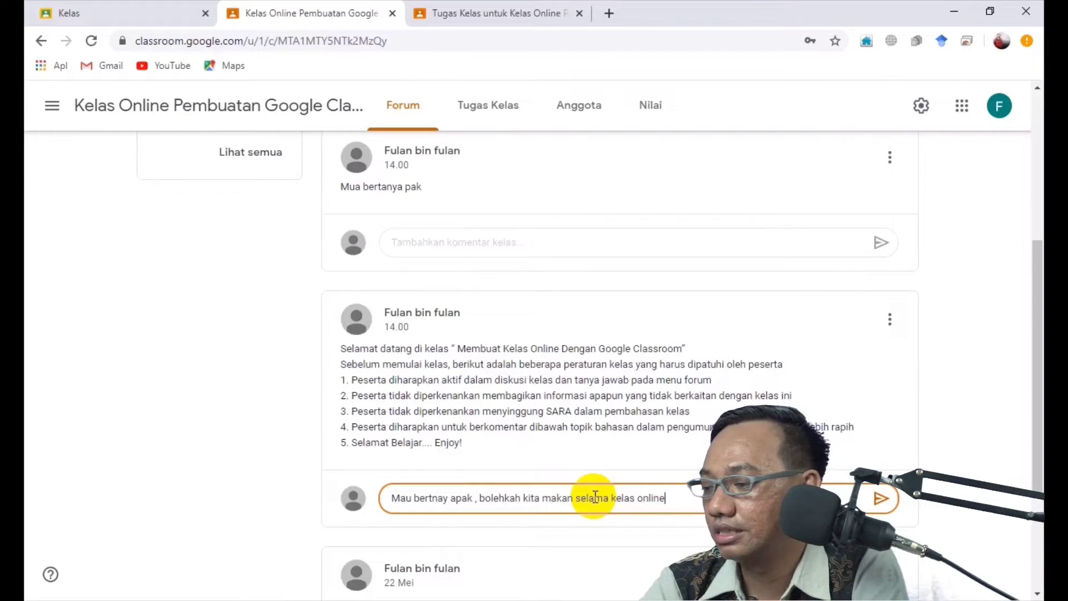
left_click(889, 494)
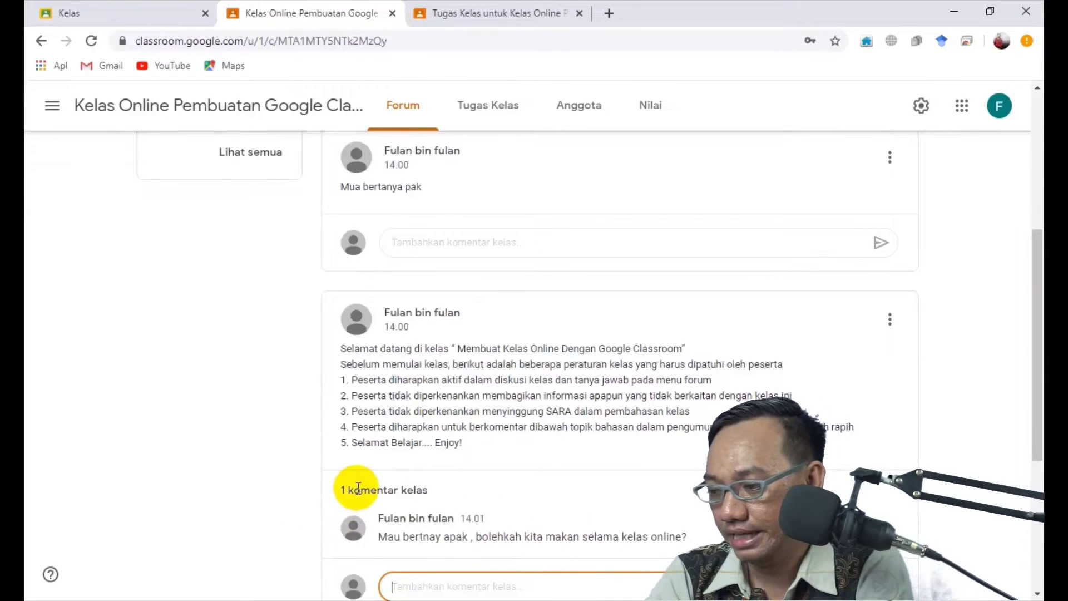
left_click_drag(343, 489, 432, 493)
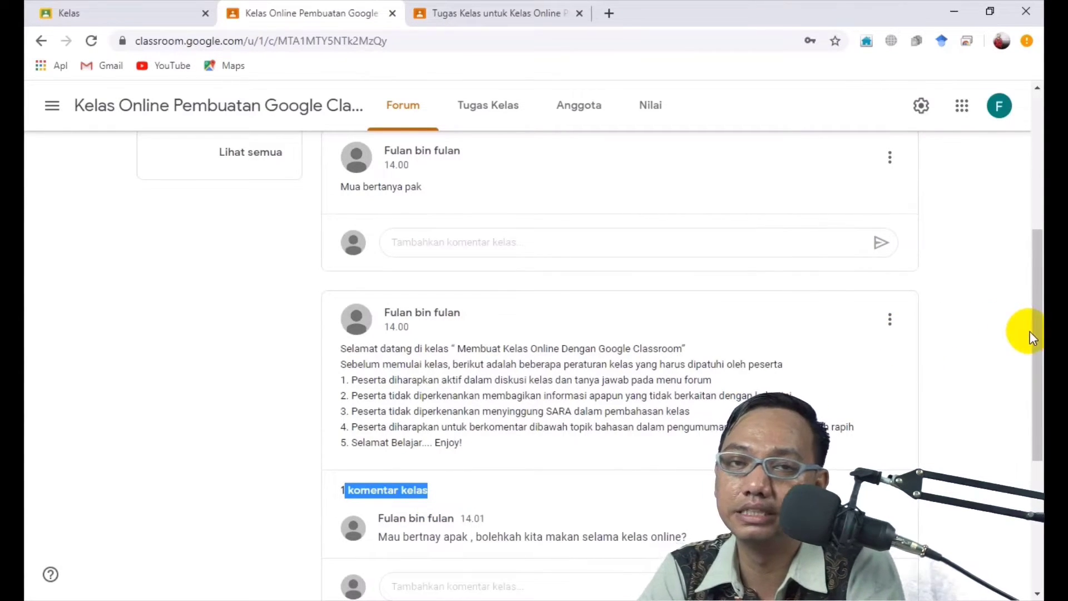
Edit the "Mua bertanya pak" announcement to read "Materi selanjutnya silahkan lihat di link yang akan dibagikan" and save it
left_click_drag(1035, 331, 1033, 279)
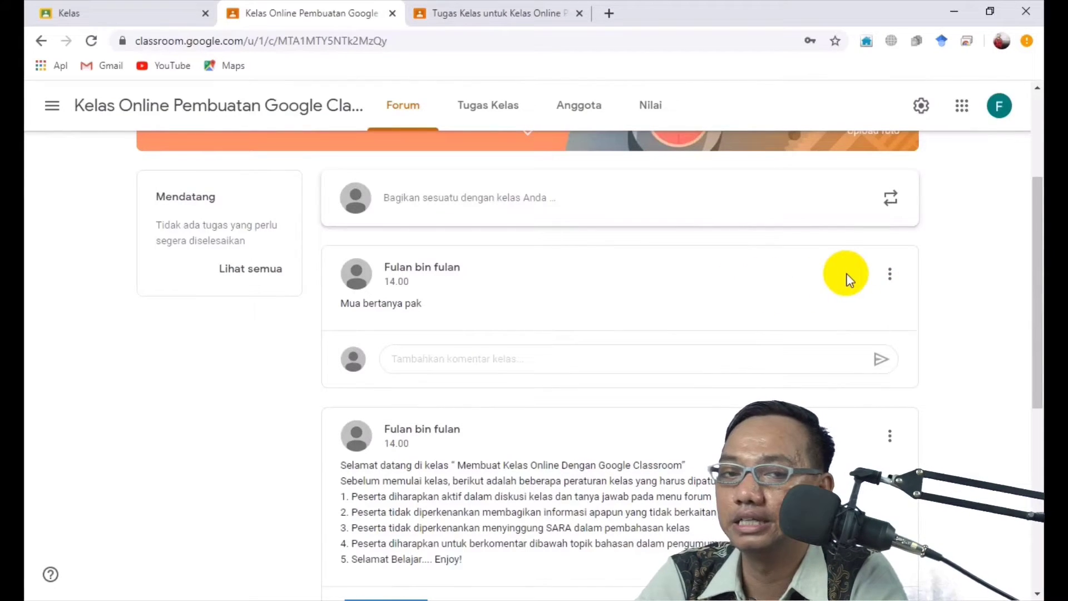
left_click(890, 272)
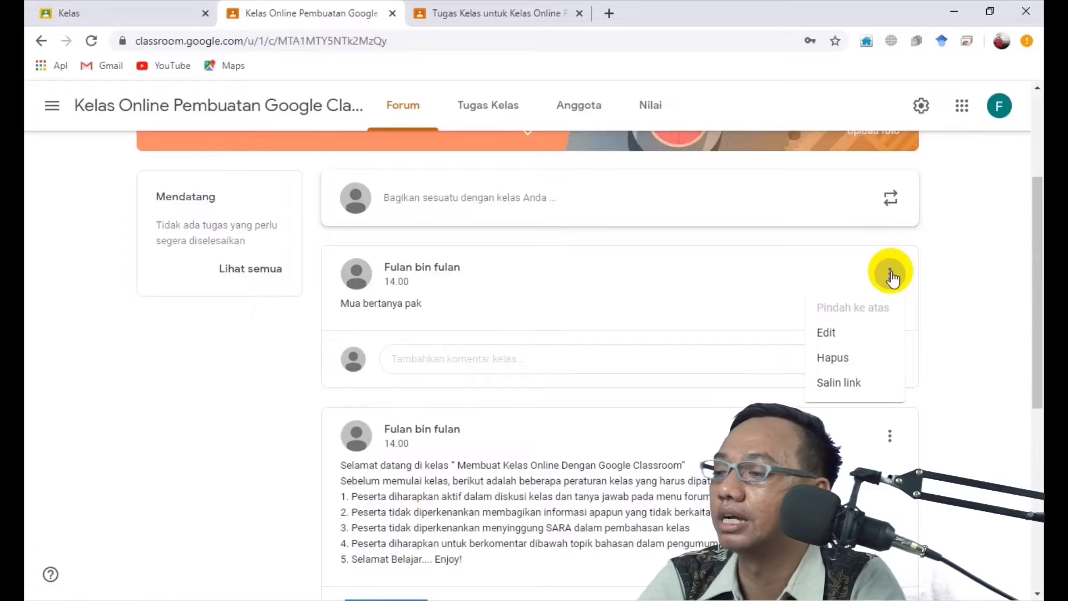
left_click(831, 334)
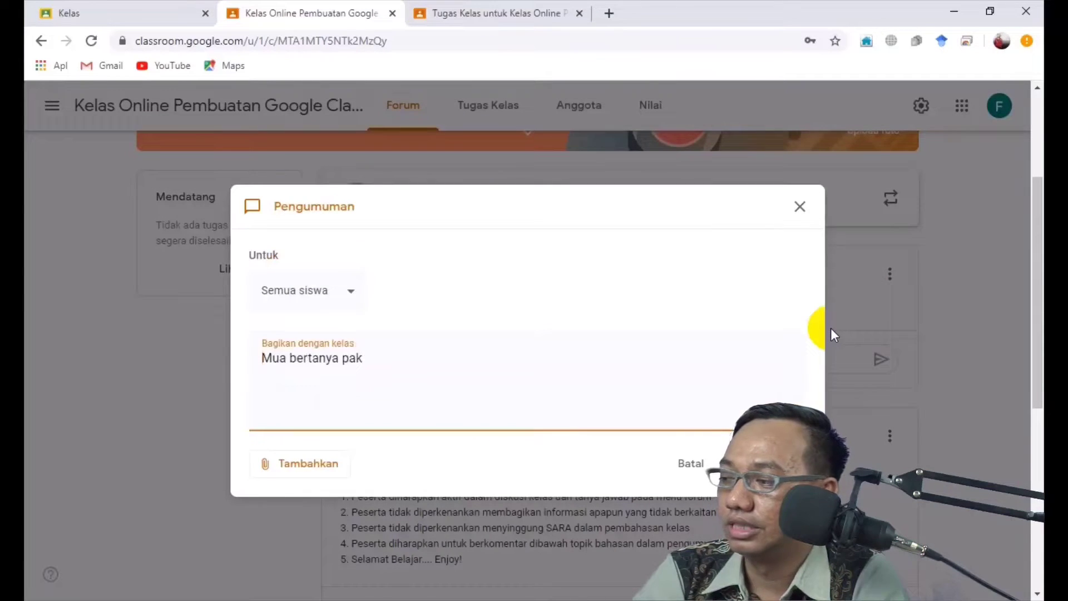
key("ctrl+a")
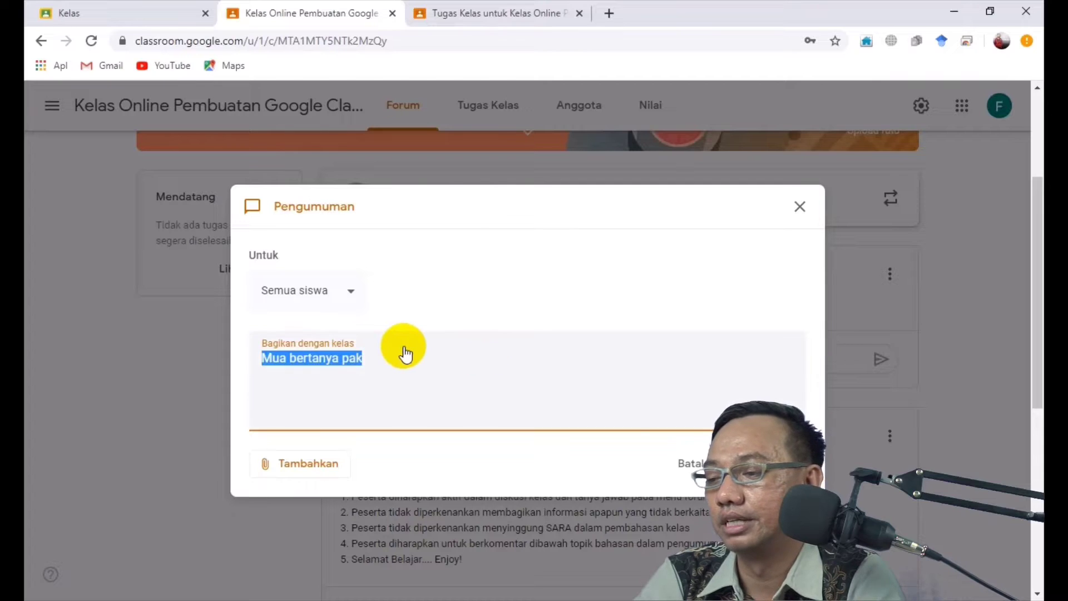
type("Mat")
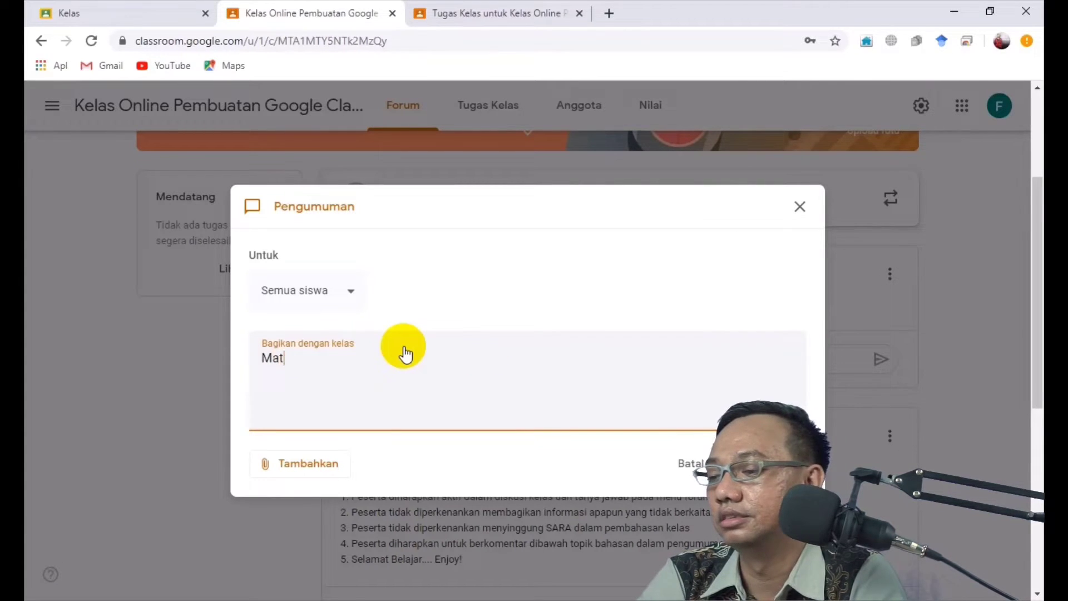
type("eri selanju")
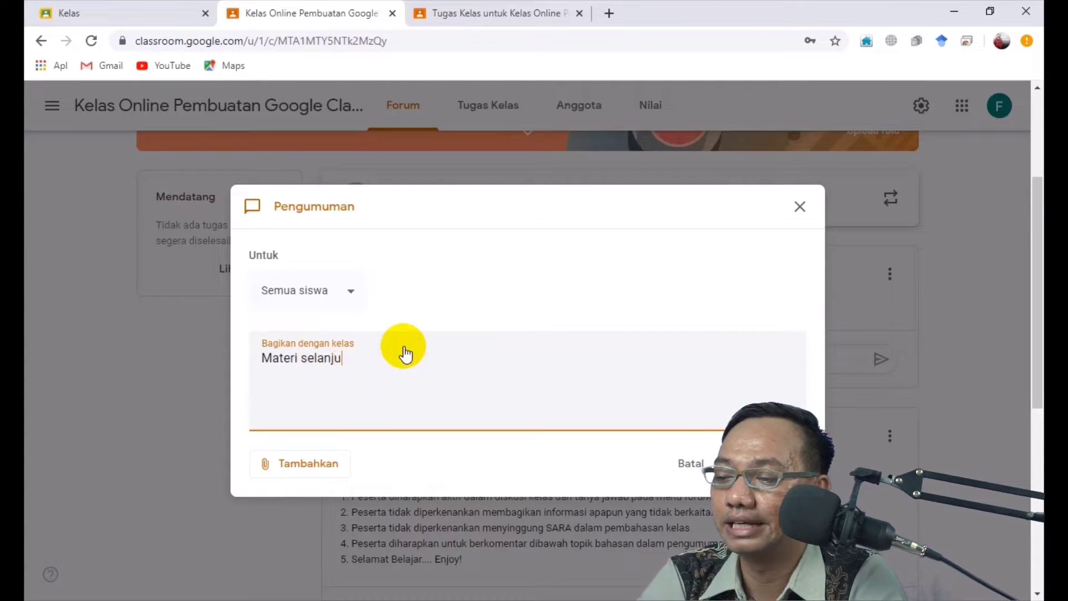
type("tnya si")
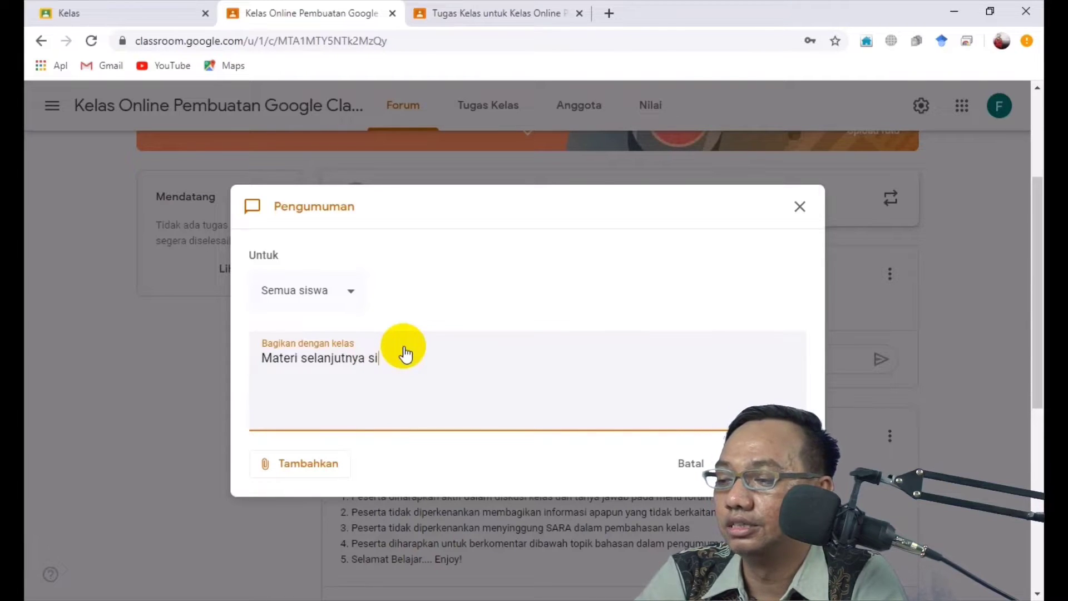
type("lahkan lihat ")
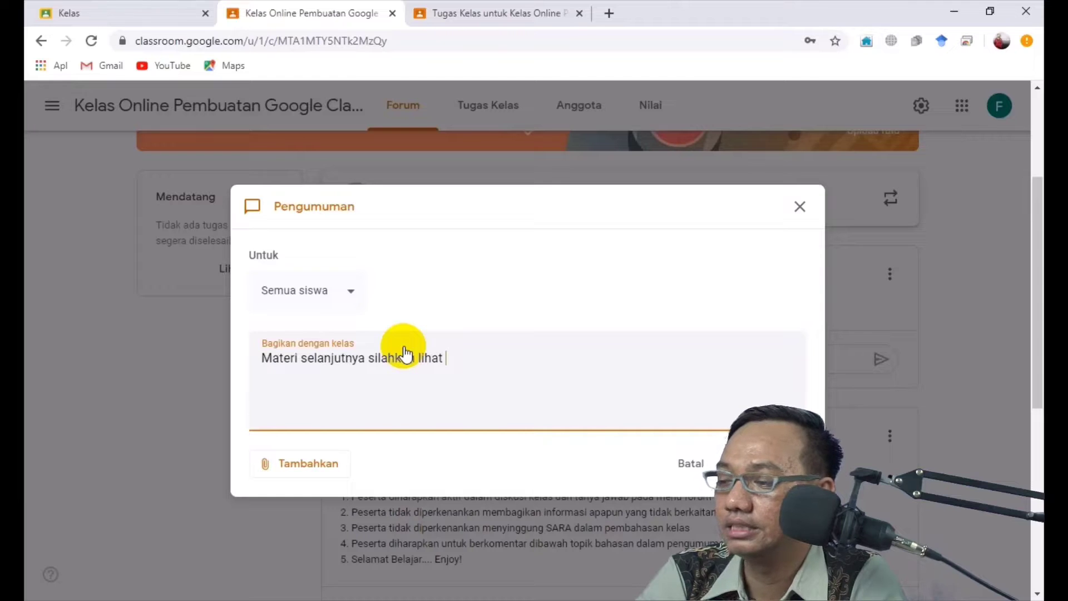
type("di link yan")
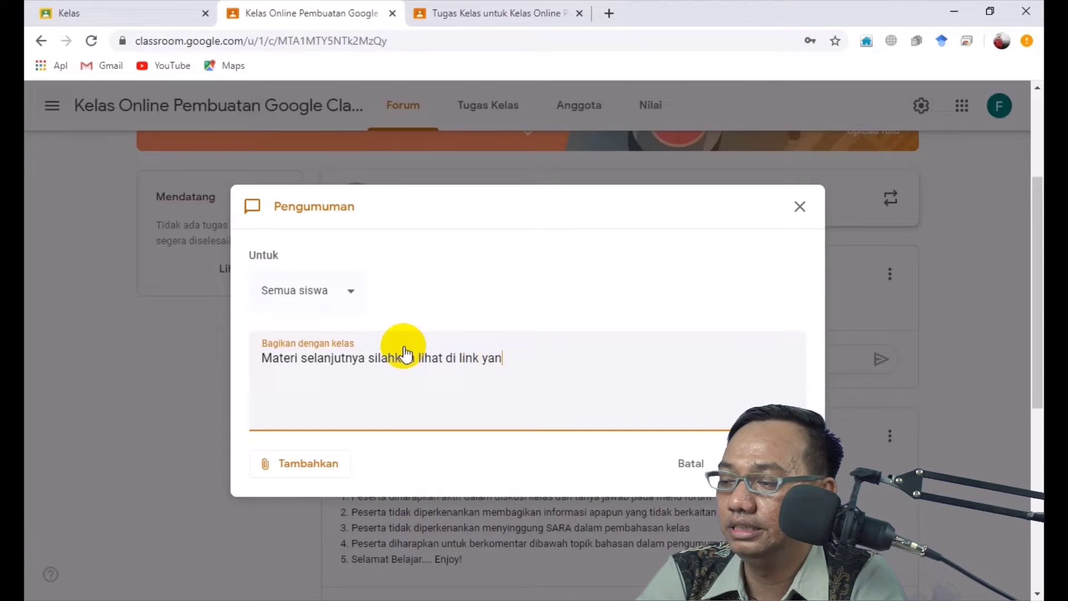
type("g akan dibagikan")
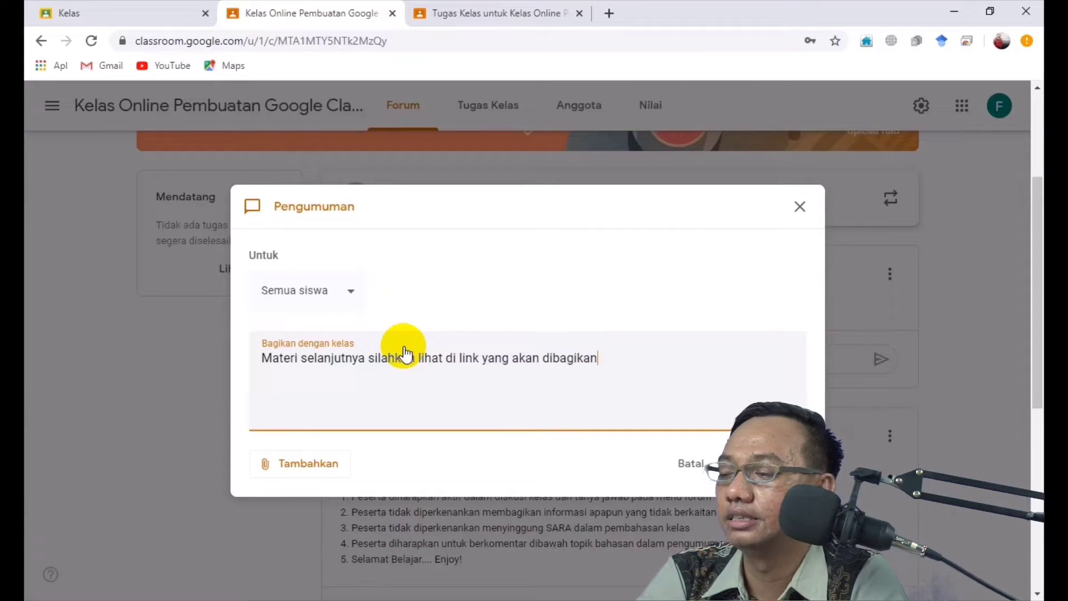
left_click(757, 464)
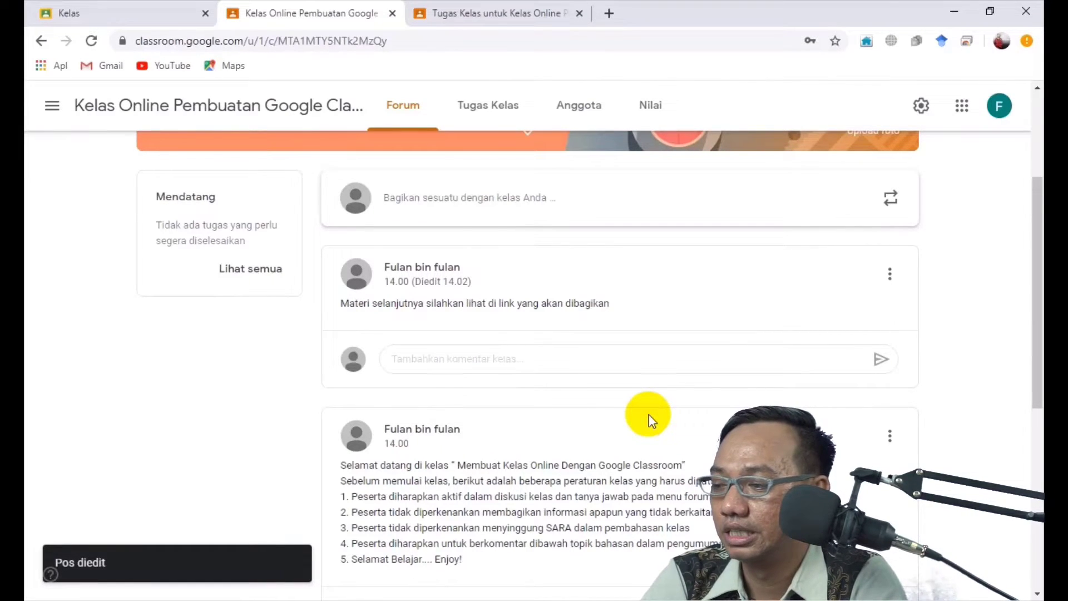
Delete the "Materi selanjutnya" announcement from the forum and highlight the text of the deleted post
left_click(888, 275)
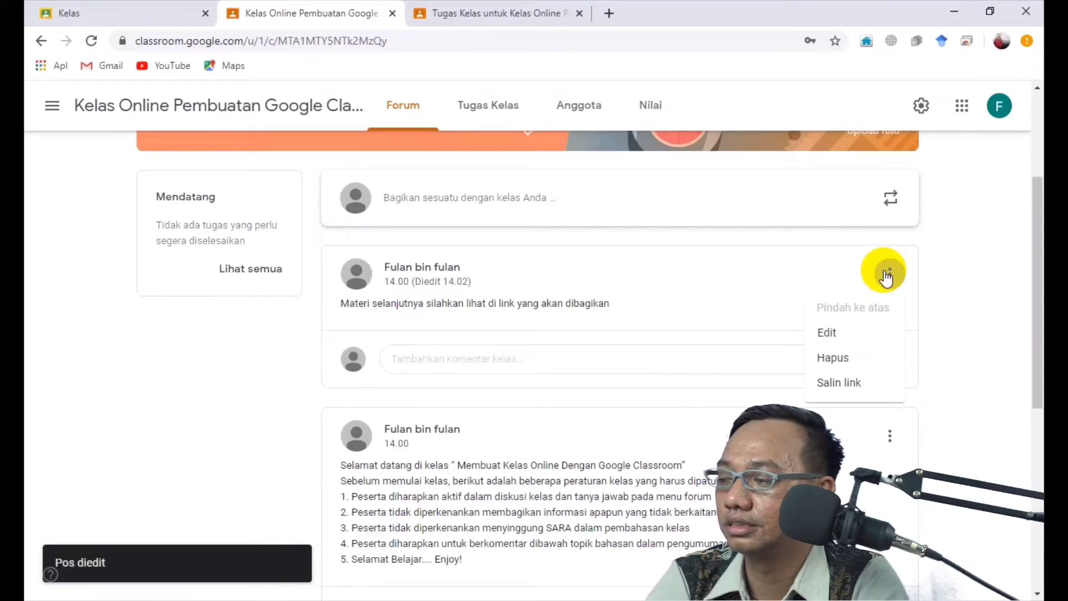
left_click(820, 357)
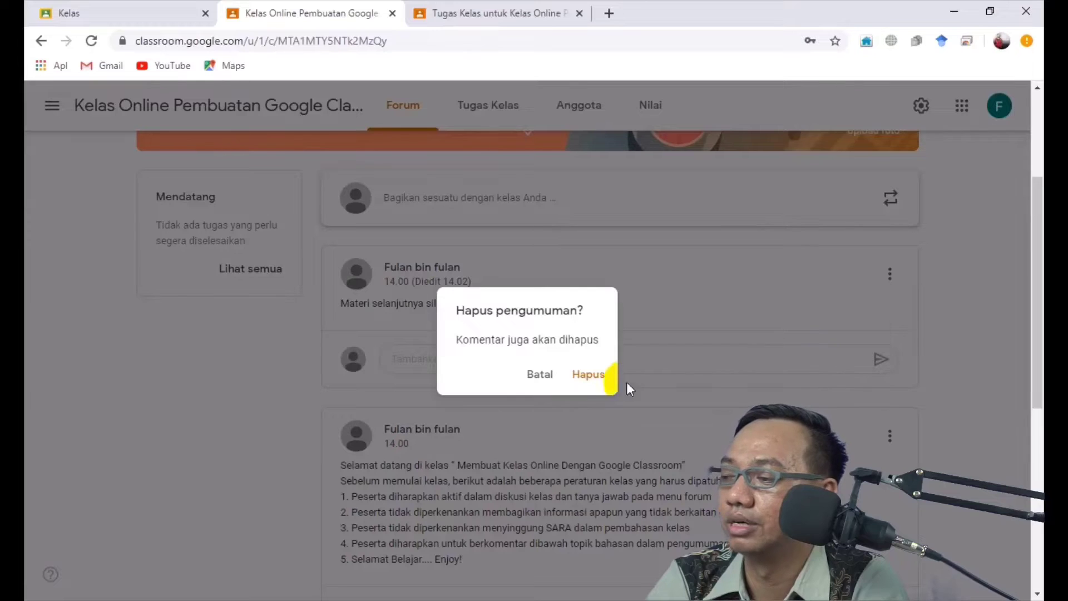
left_click(594, 374)
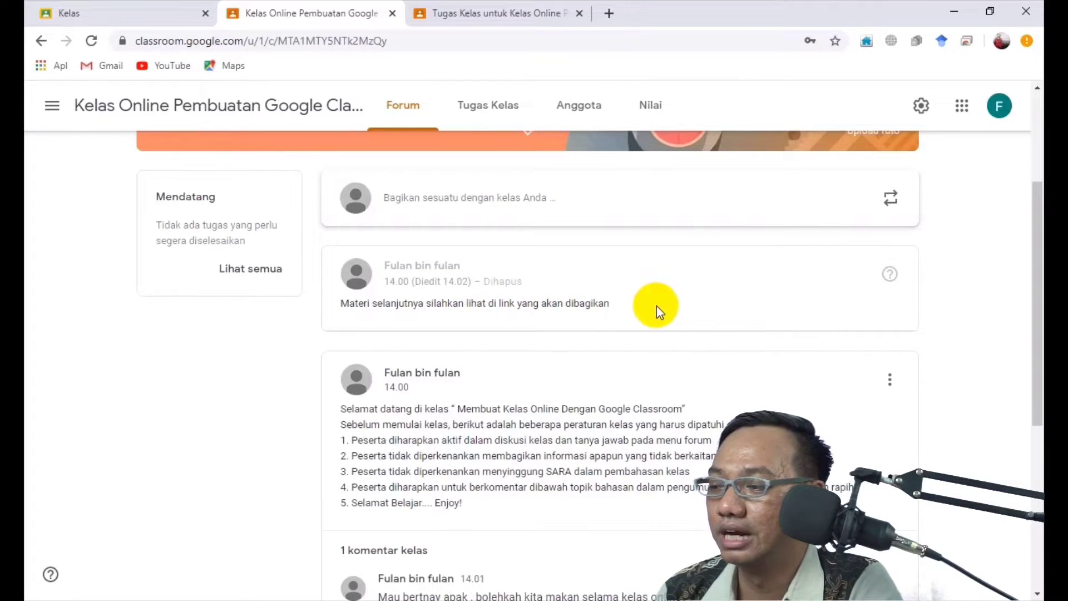
left_click_drag(625, 306, 298, 303)
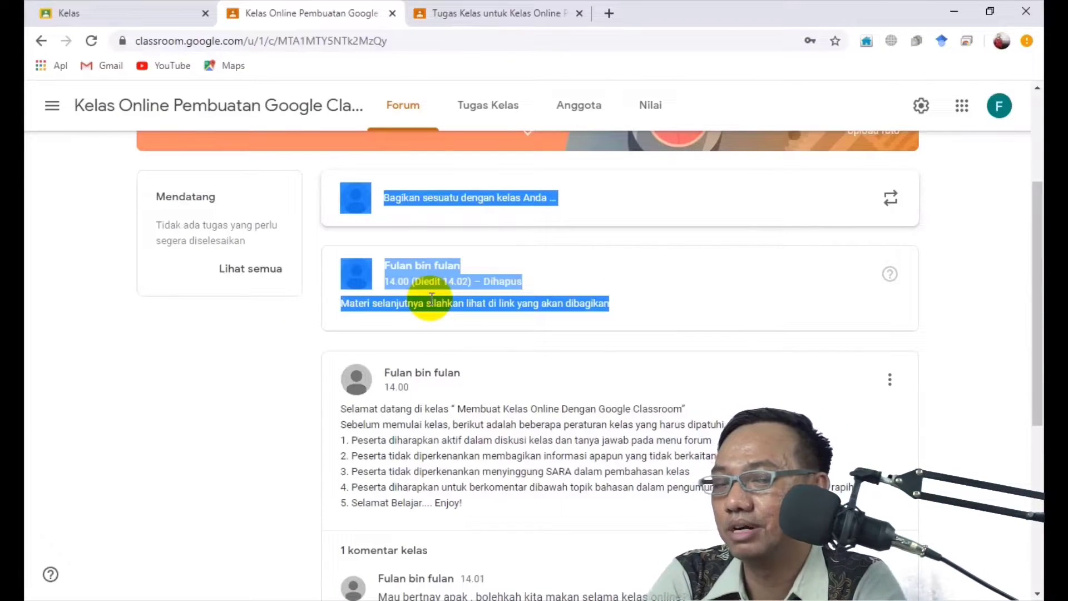
mouse_move(897, 272)
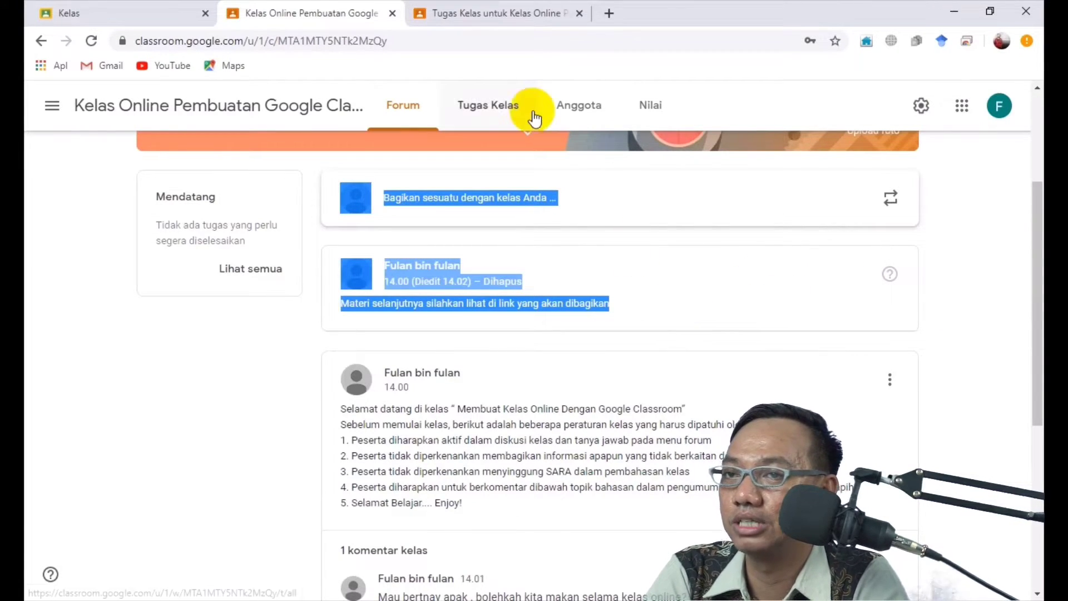
View the class forum from the student account, reload it, and close that browser tab
left_click(472, 11)
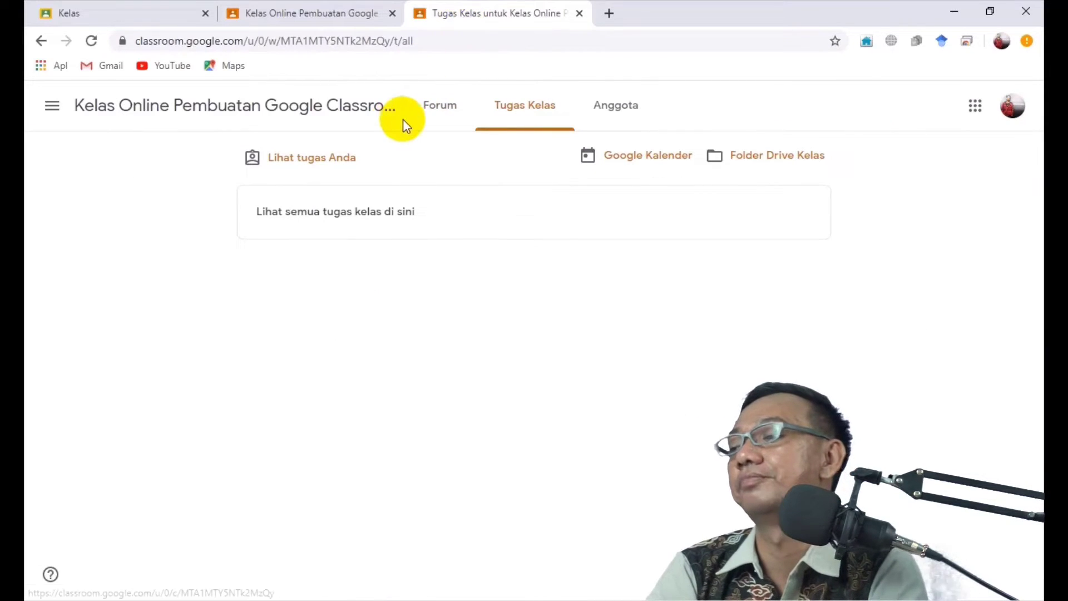
left_click(437, 114)
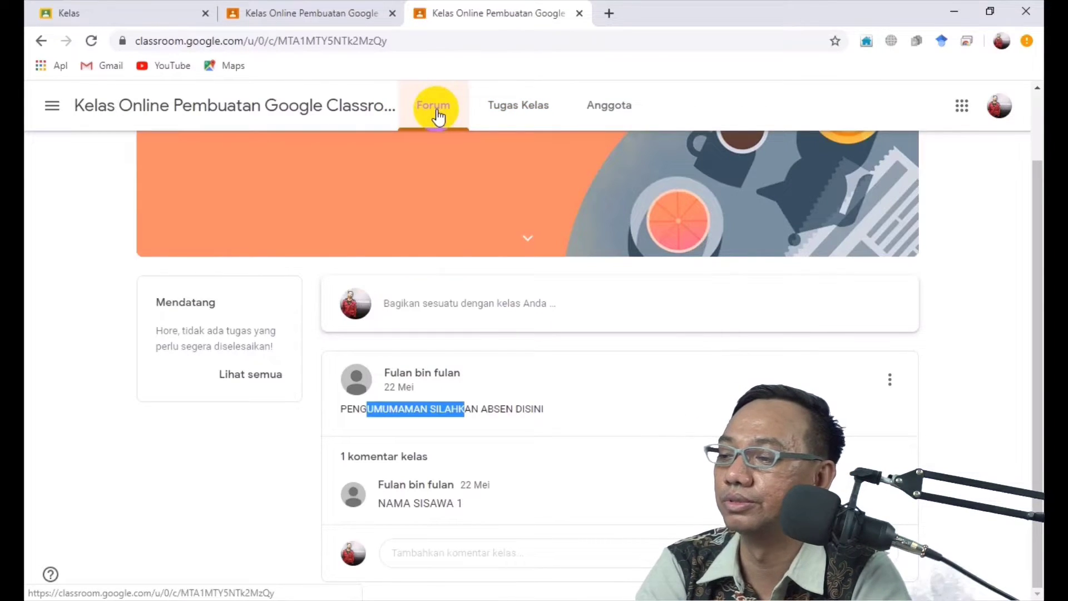
left_click(92, 45)
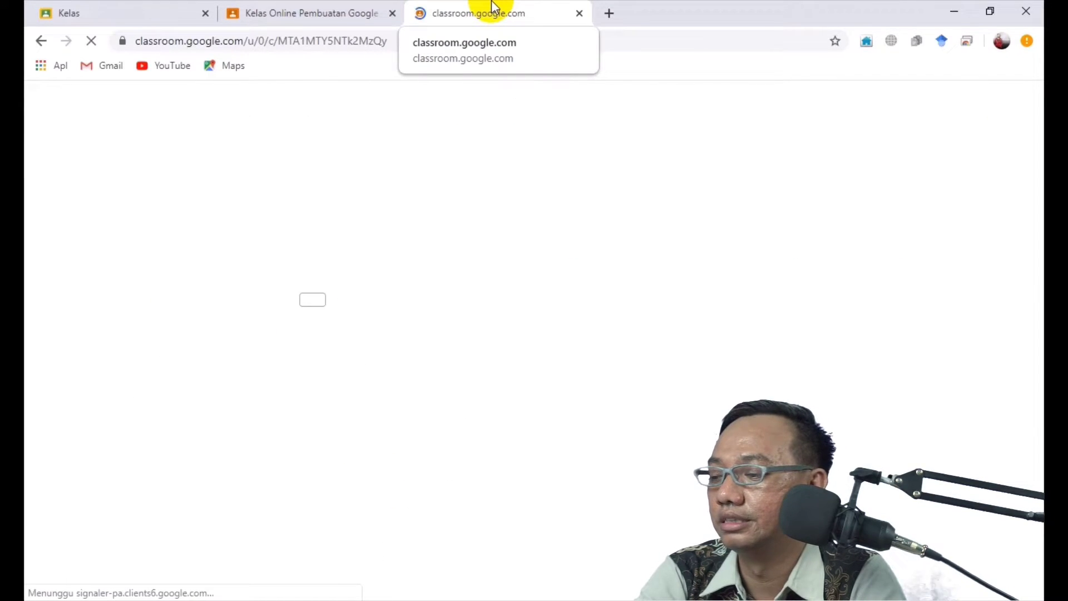
left_click(579, 13)
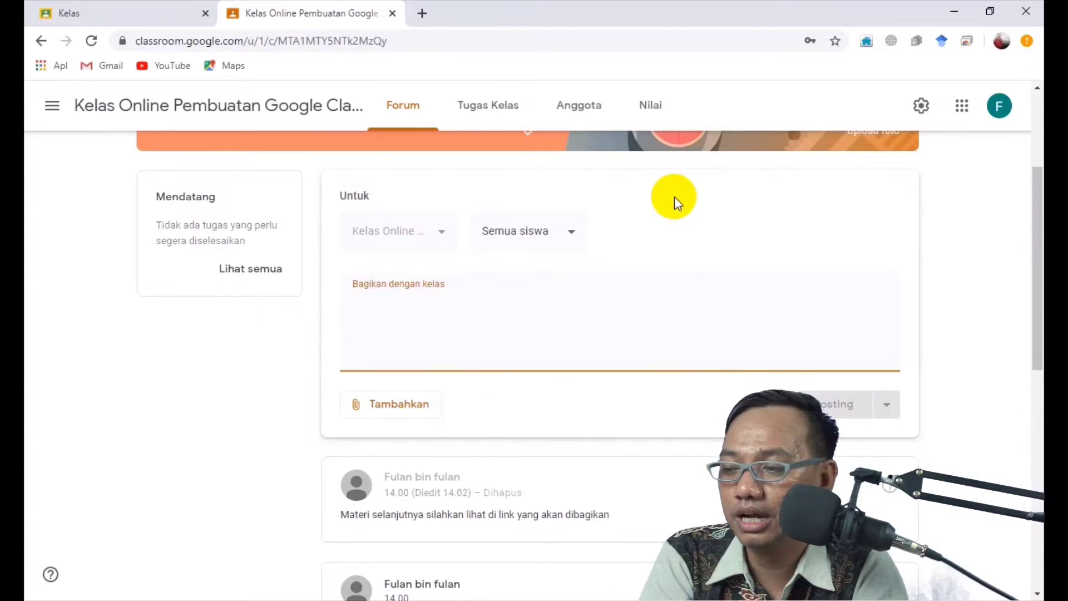
Draft a new forum announcement for Semua siswa reading "Materi pembuatan video"
type("Materi pe")
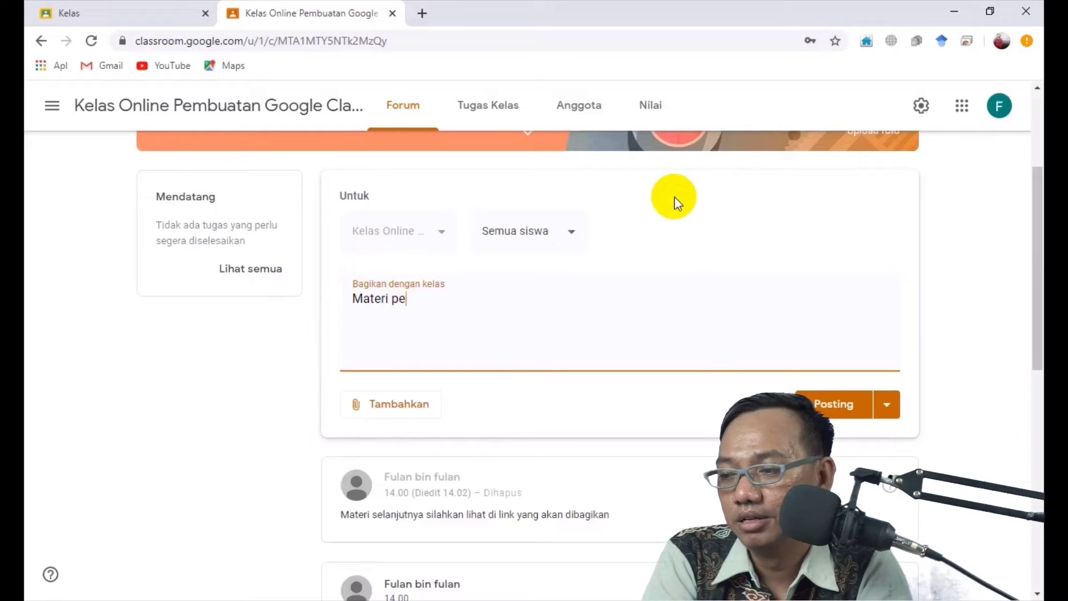
type("mbuatan video")
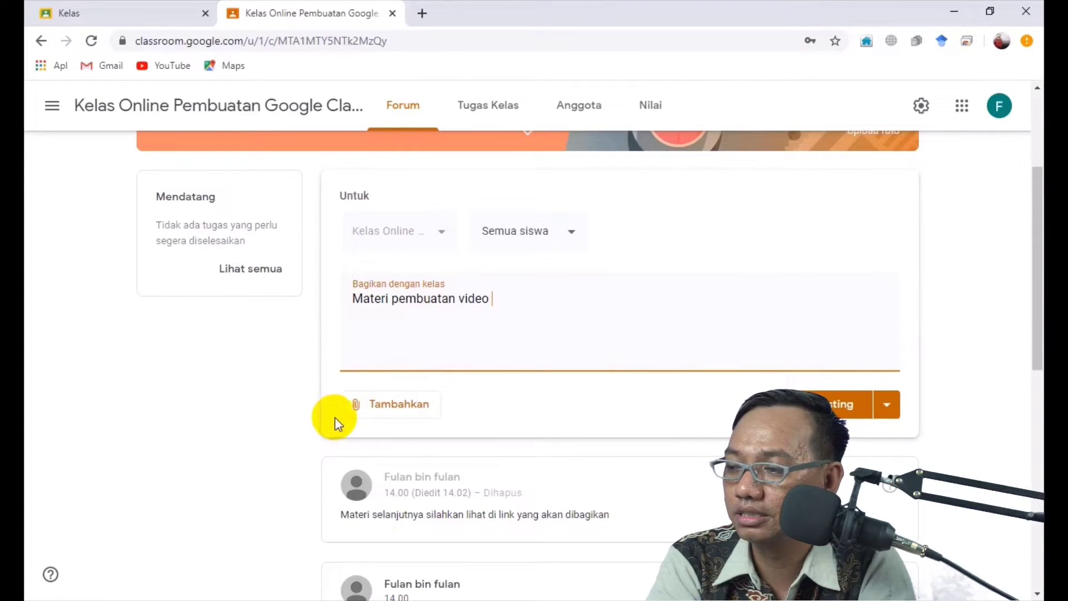
Attach the PowerPoint file "video pembelajaran" from the bizlab folder on the device to the announcement and post it
left_click(399, 406)
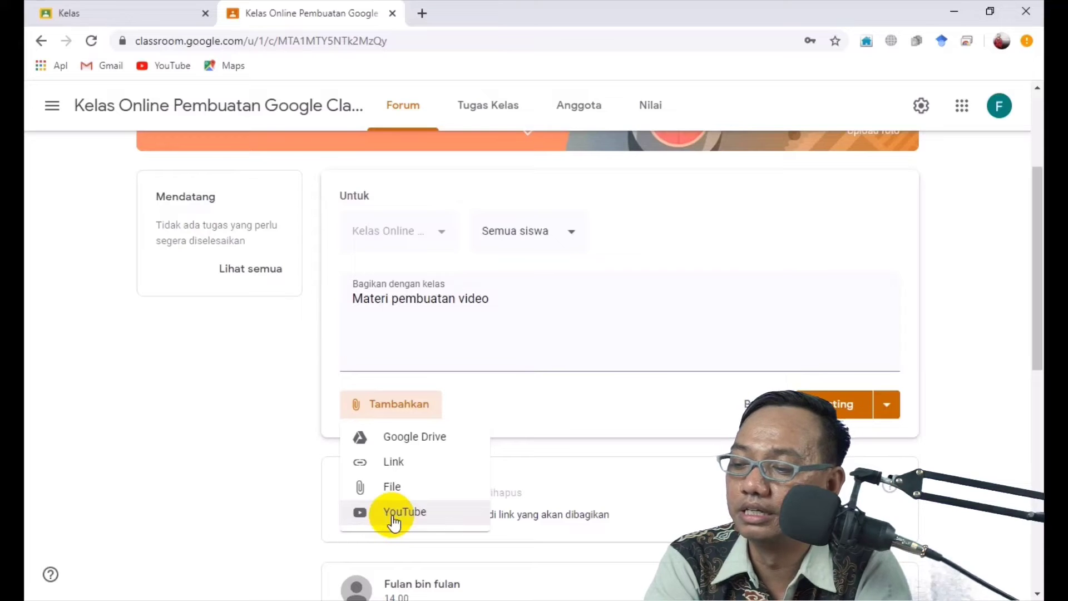
left_click(390, 487)
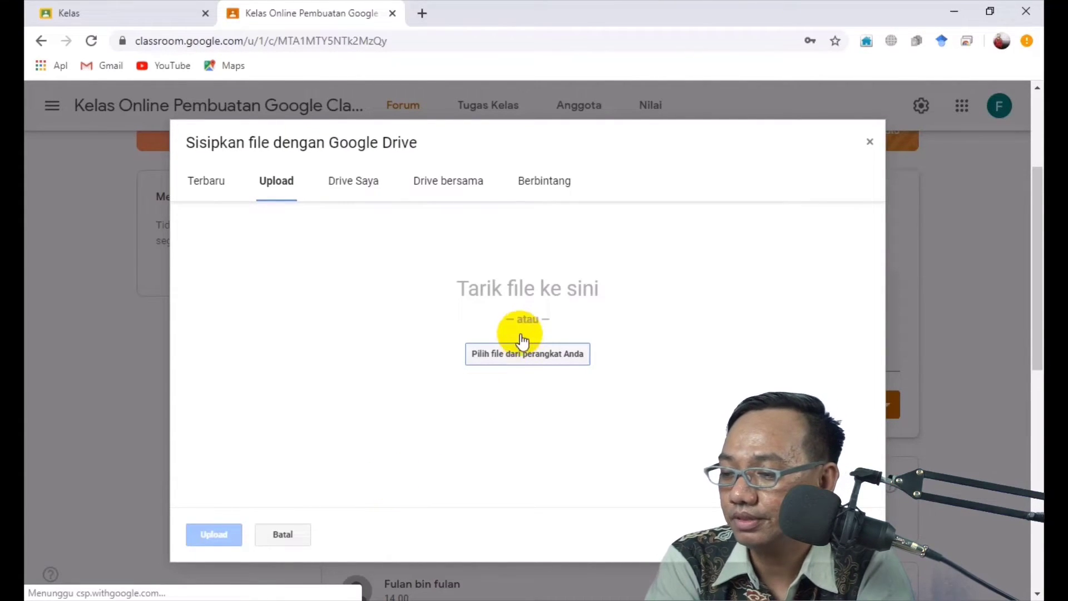
left_click(510, 353)
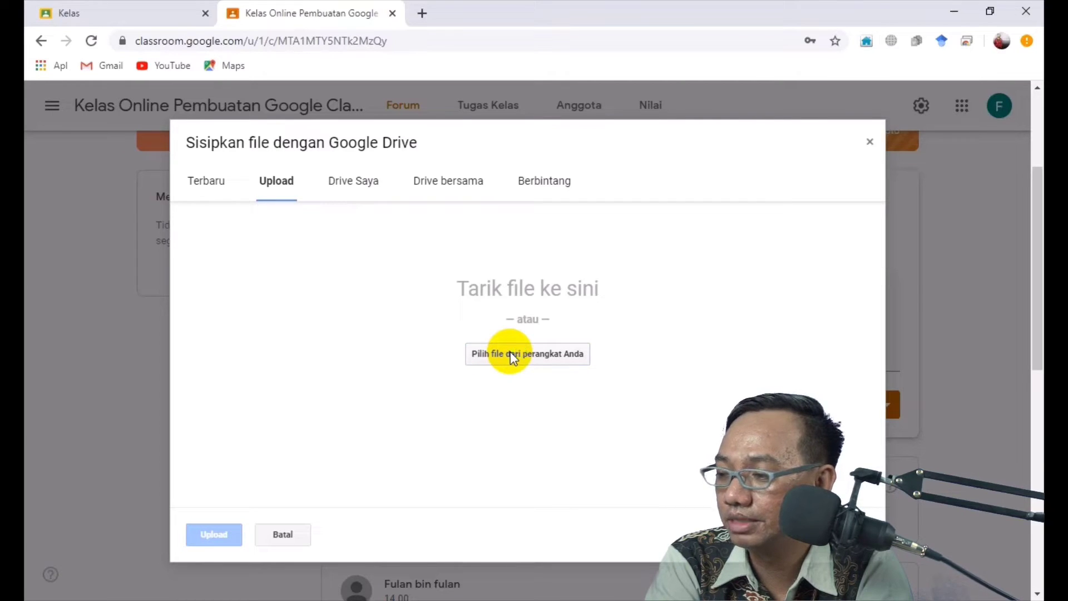
left_click(510, 354)
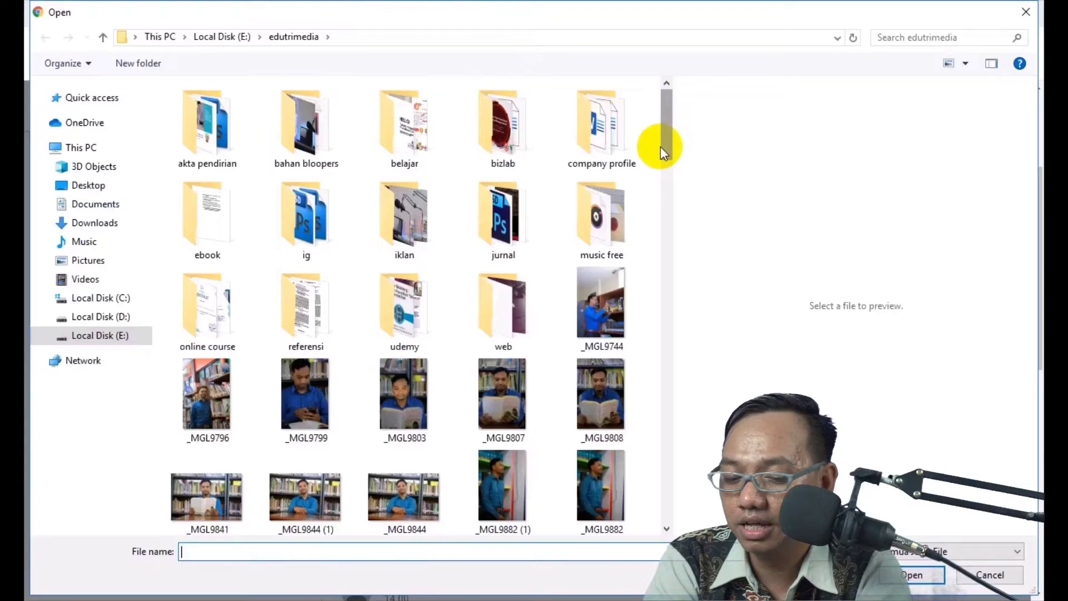
scroll(662, 145, "down", 1)
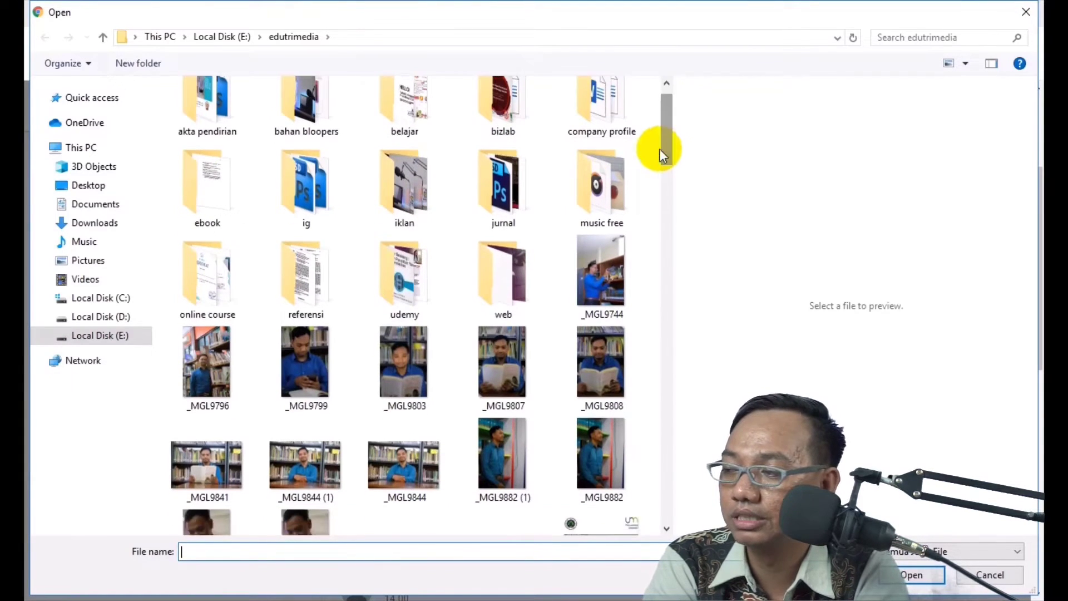
left_click(522, 121)
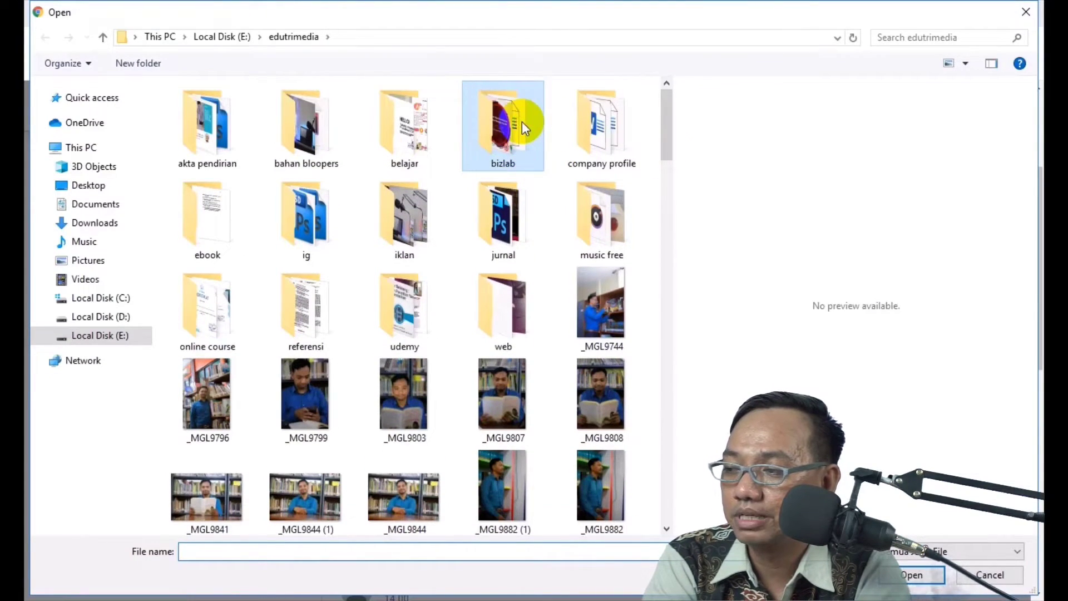
double_click(522, 121)
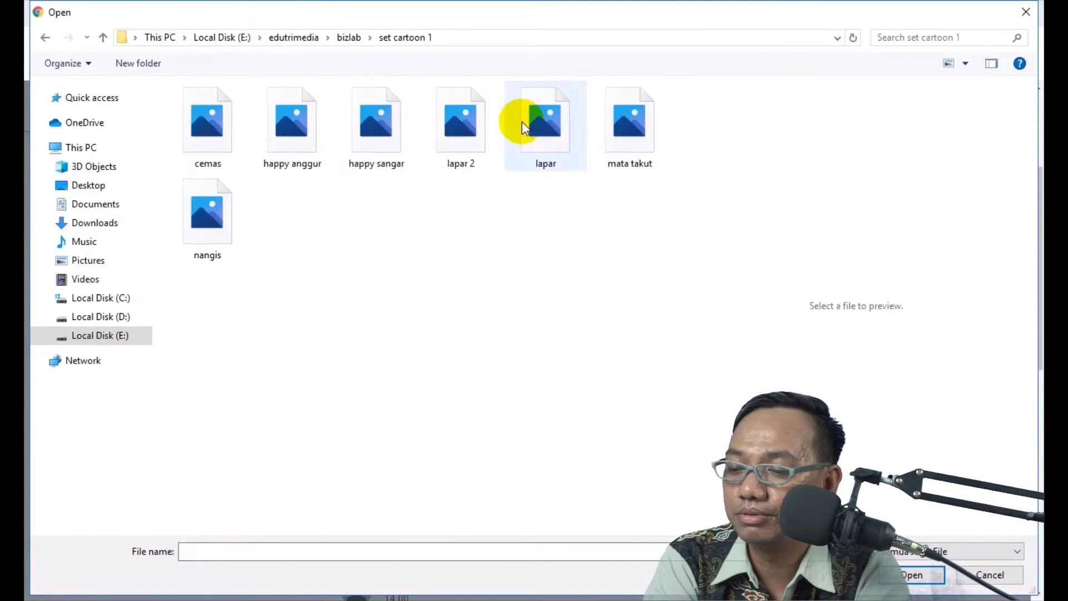
left_click(102, 39)
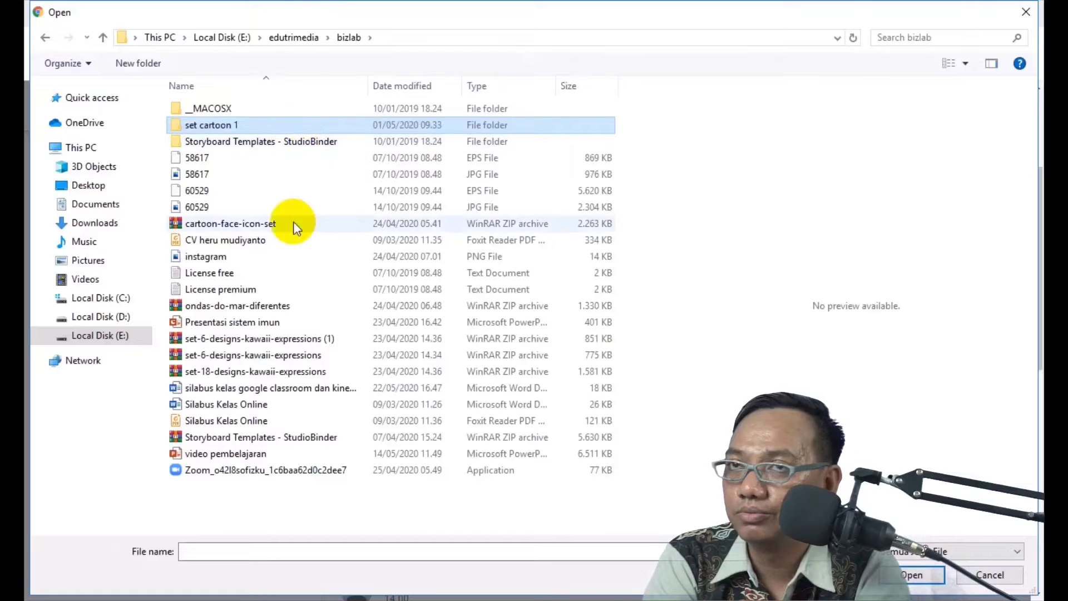
left_click(247, 241)
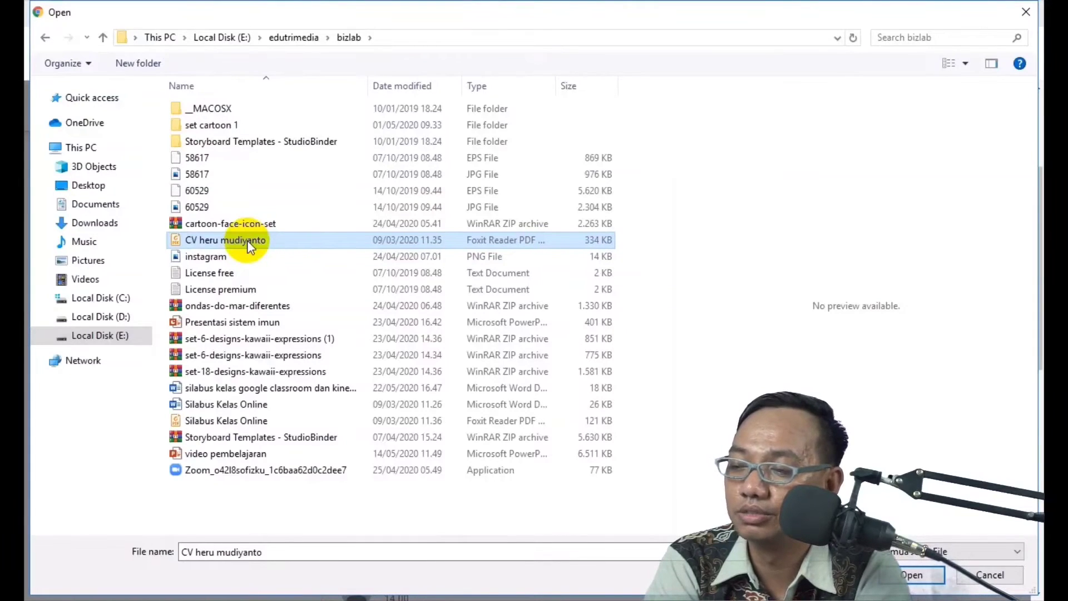
left_click(215, 454)
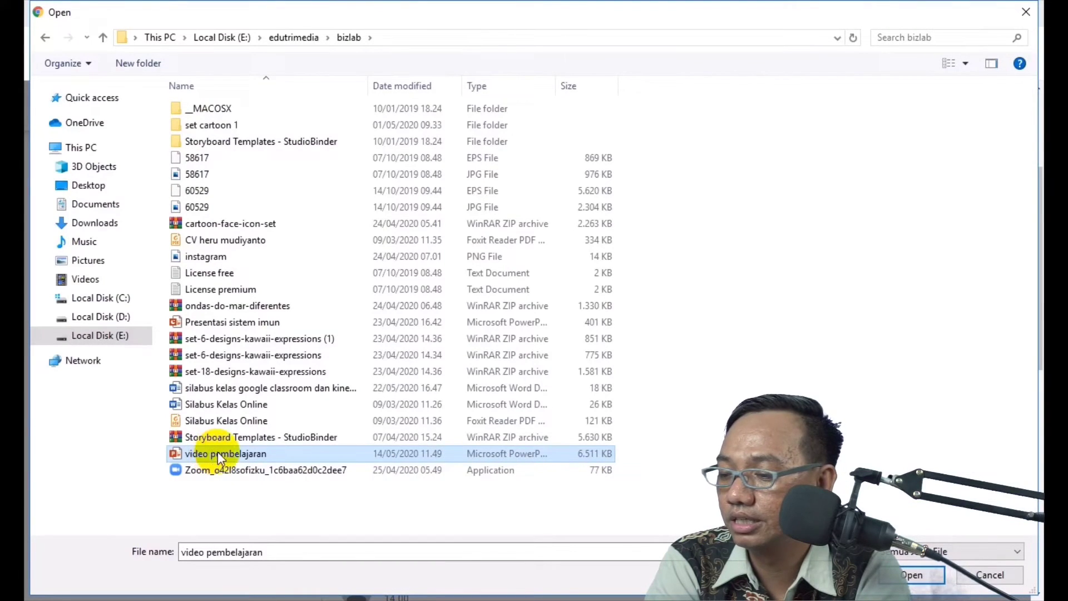
left_click(910, 576)
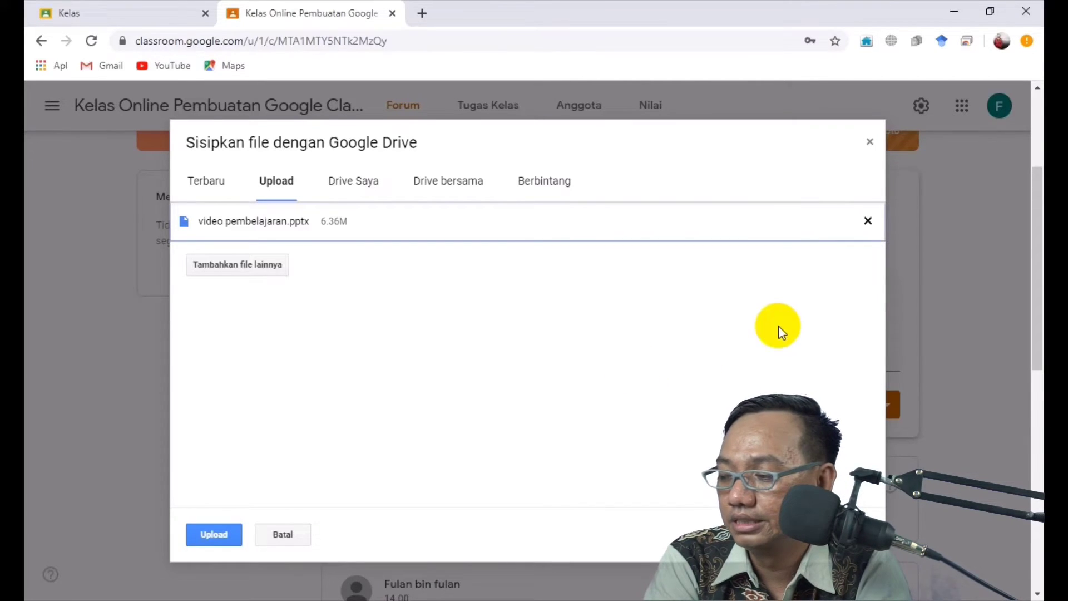
left_click(207, 533)
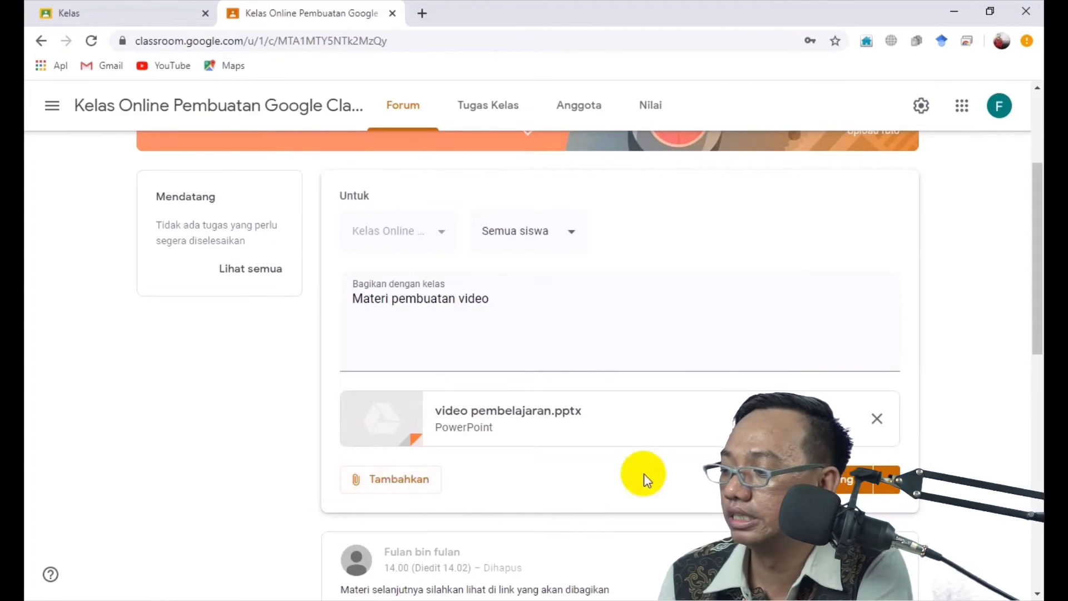
left_click(885, 479)
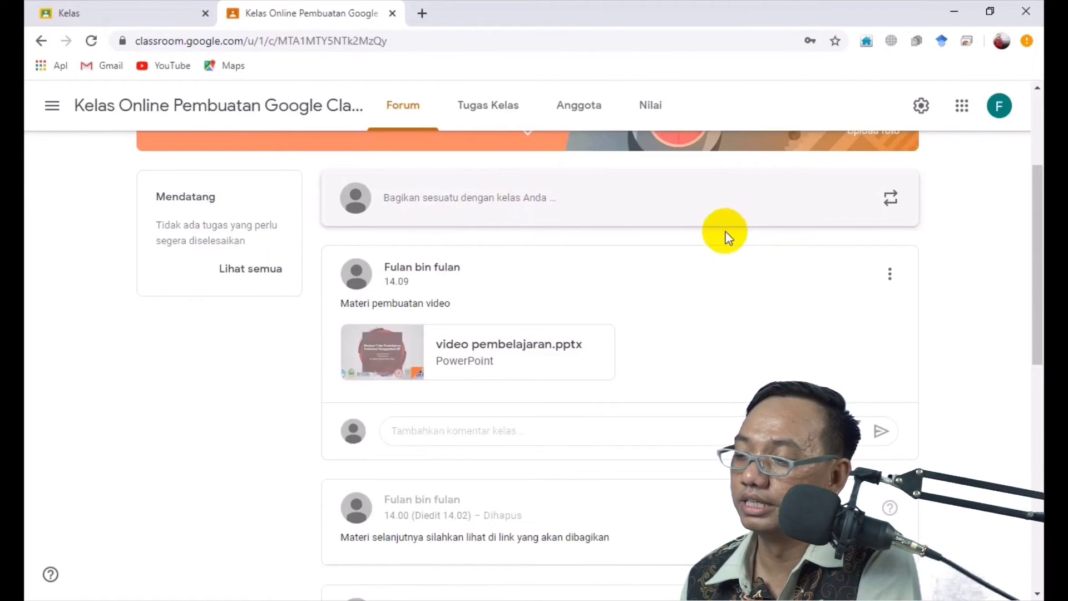
Draft a forum announcement reading "cv guru kelas" and upload the teacher's CV PDF from the bizlab folder as its attachment
left_click(672, 199)
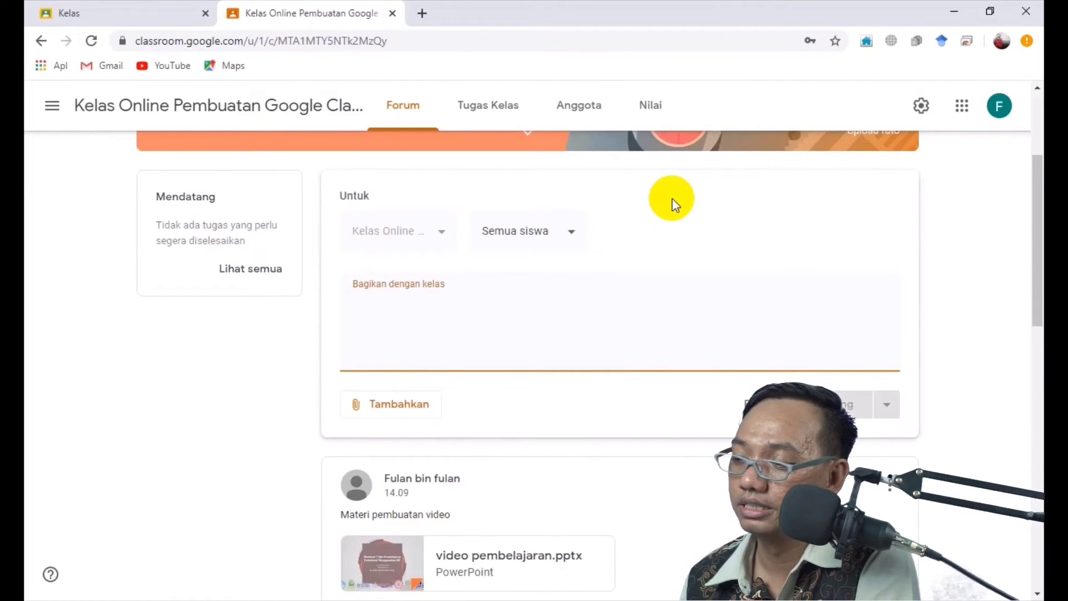
type("cv guru kelas")
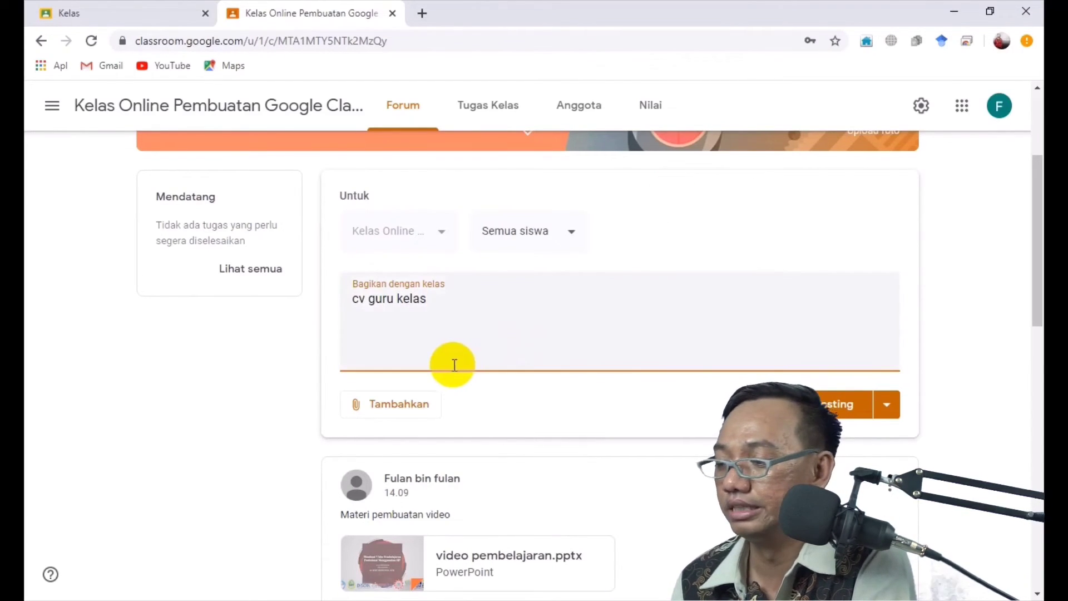
left_click(405, 408)
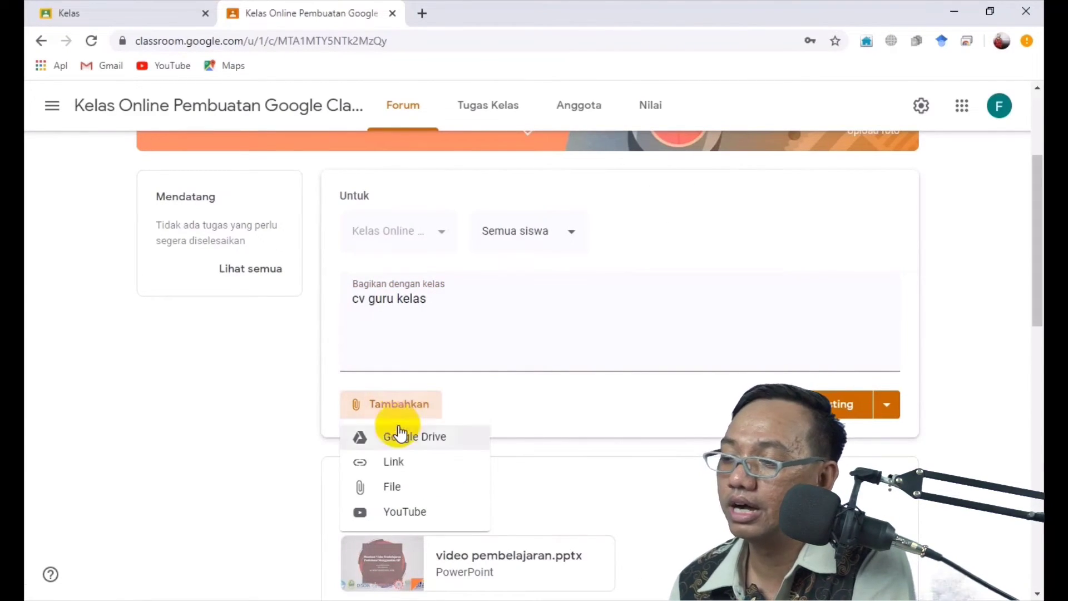
left_click(389, 487)
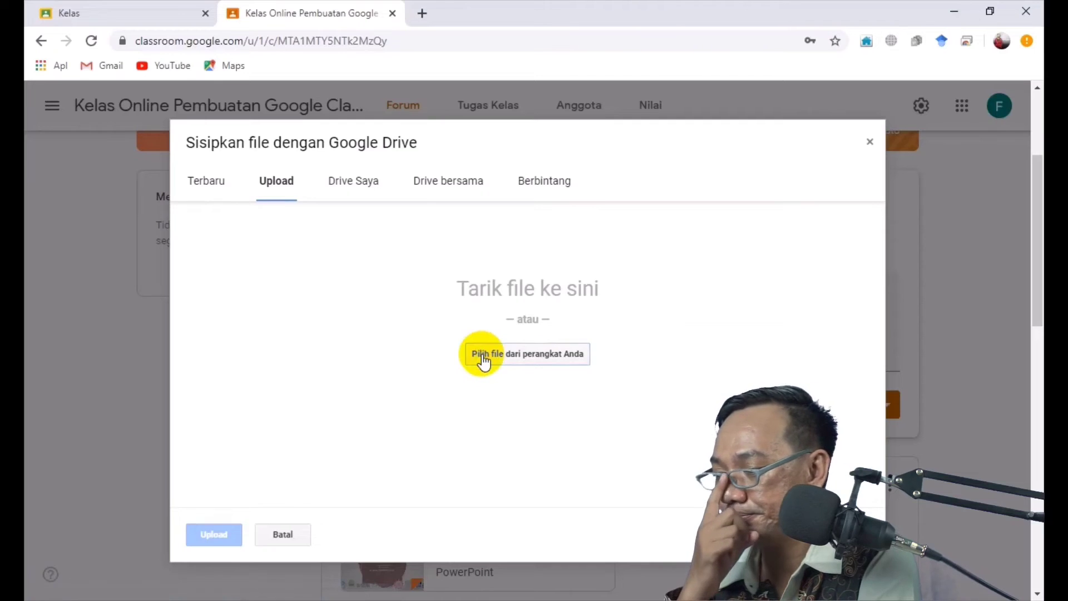
left_click(481, 354)
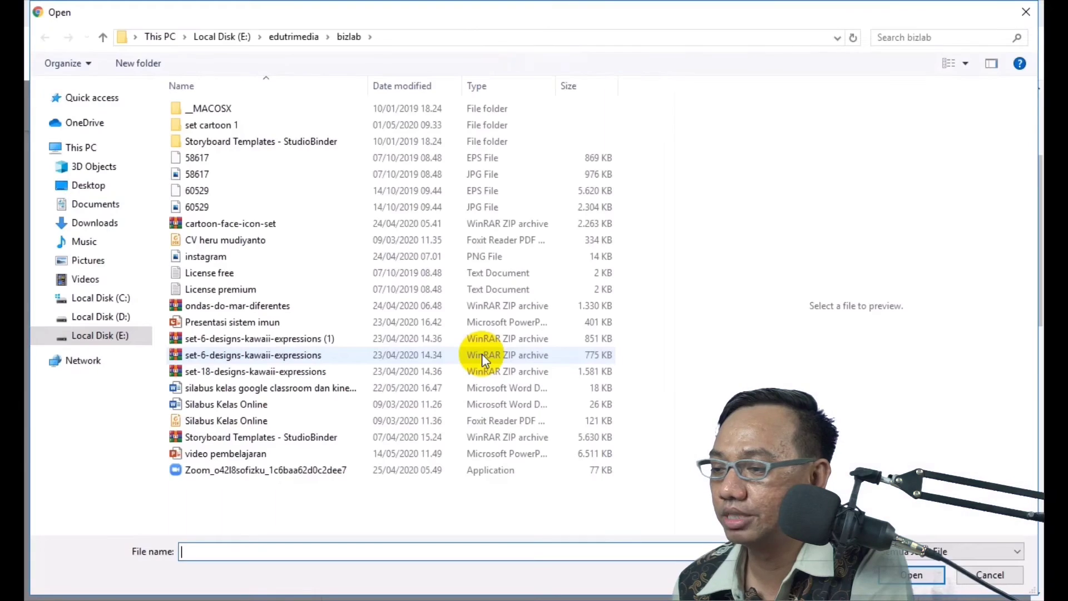
left_click(252, 239)
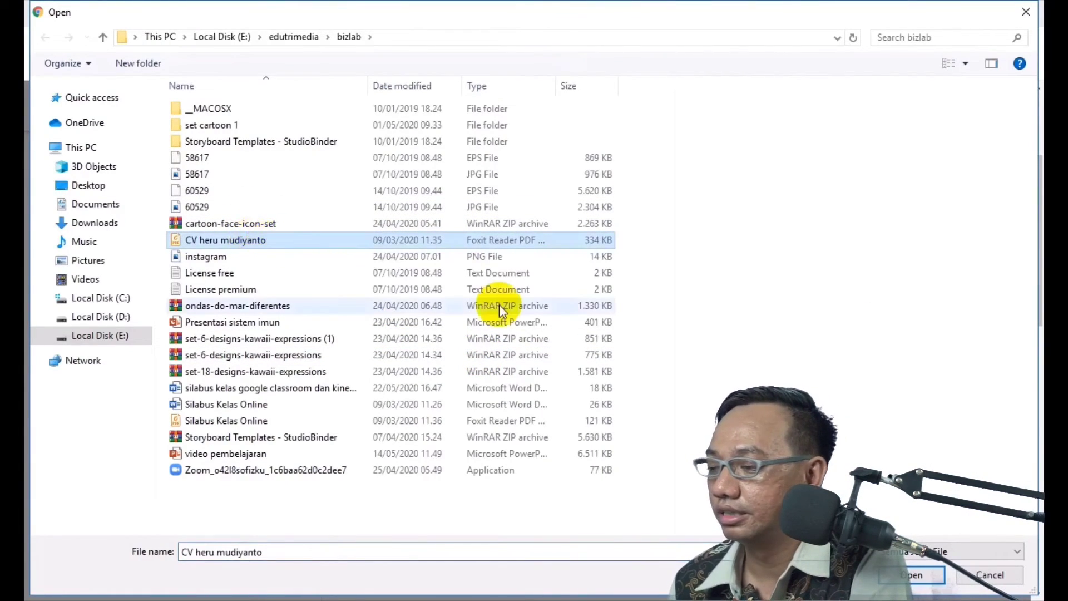
left_click(916, 575)
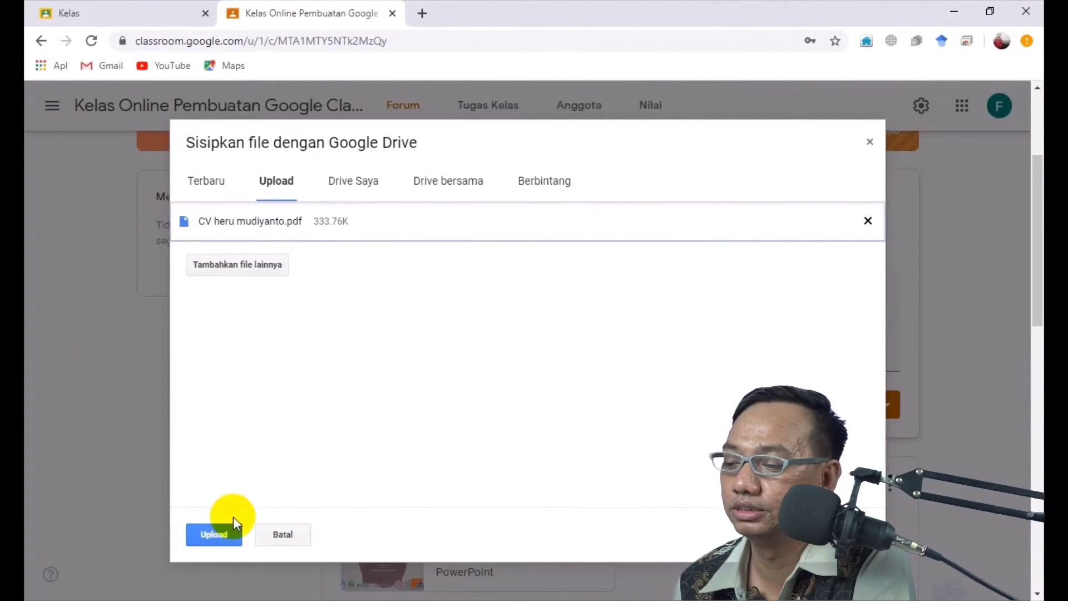
left_click(218, 533)
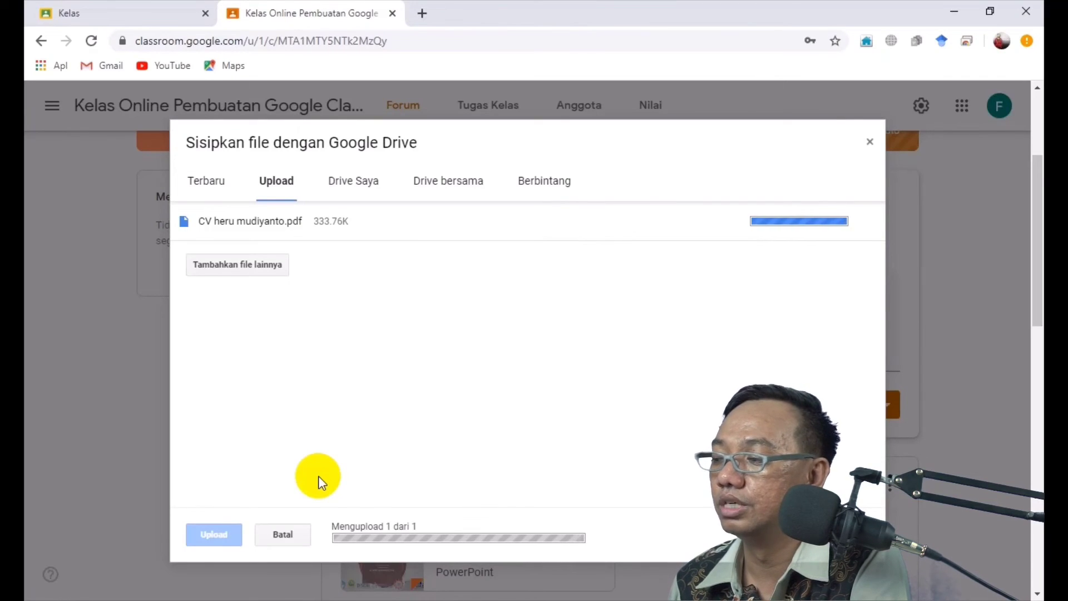
Post the "cv guru kelas" announcement with its PDF attachment to the class forum and view the published post
left_click(950, 396)
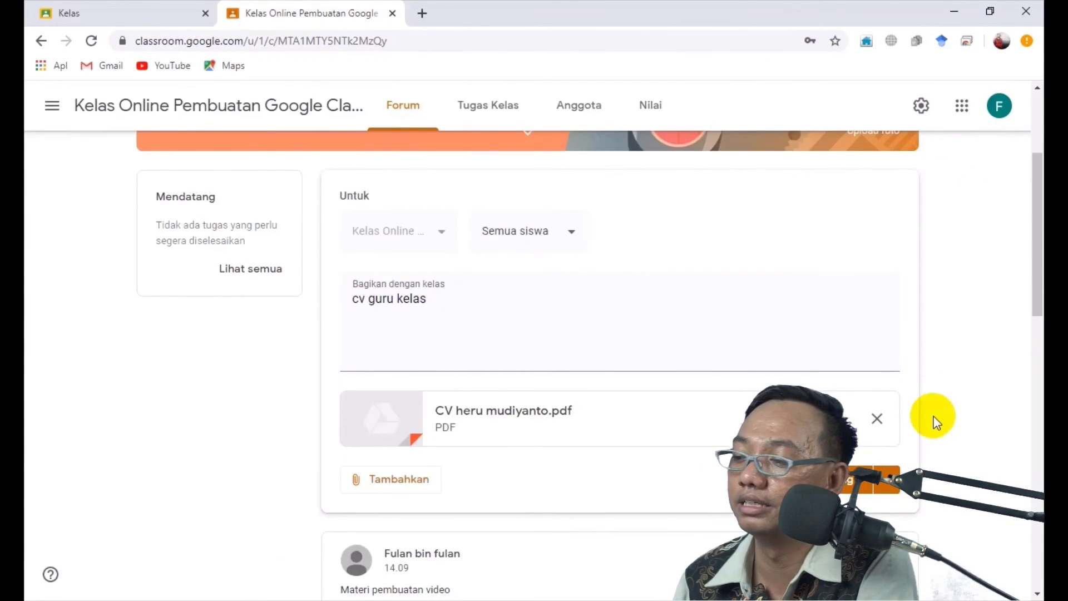
left_click(848, 481)
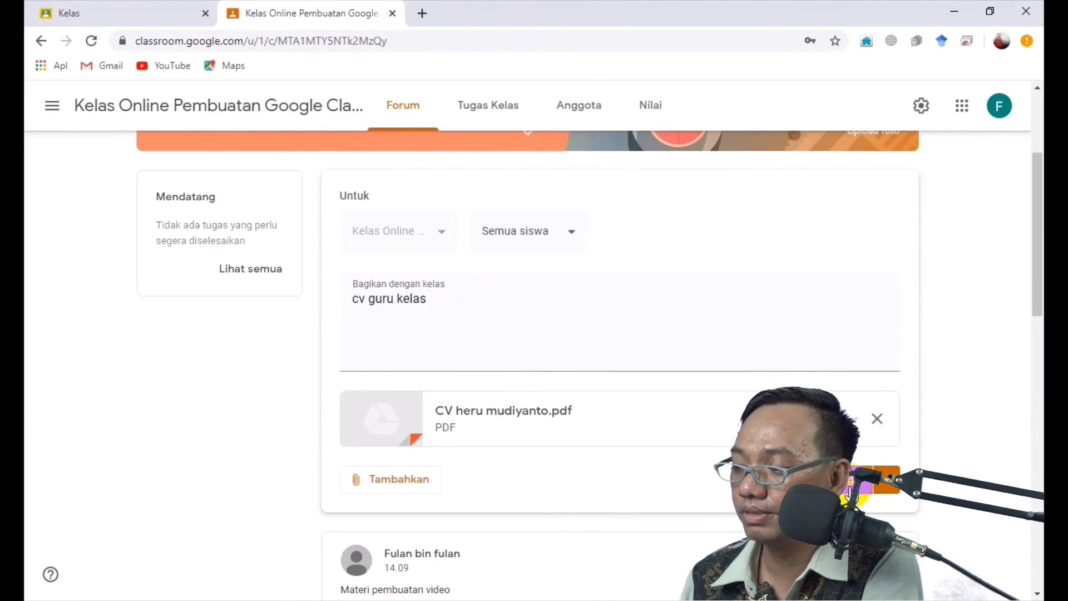
left_click(835, 484)
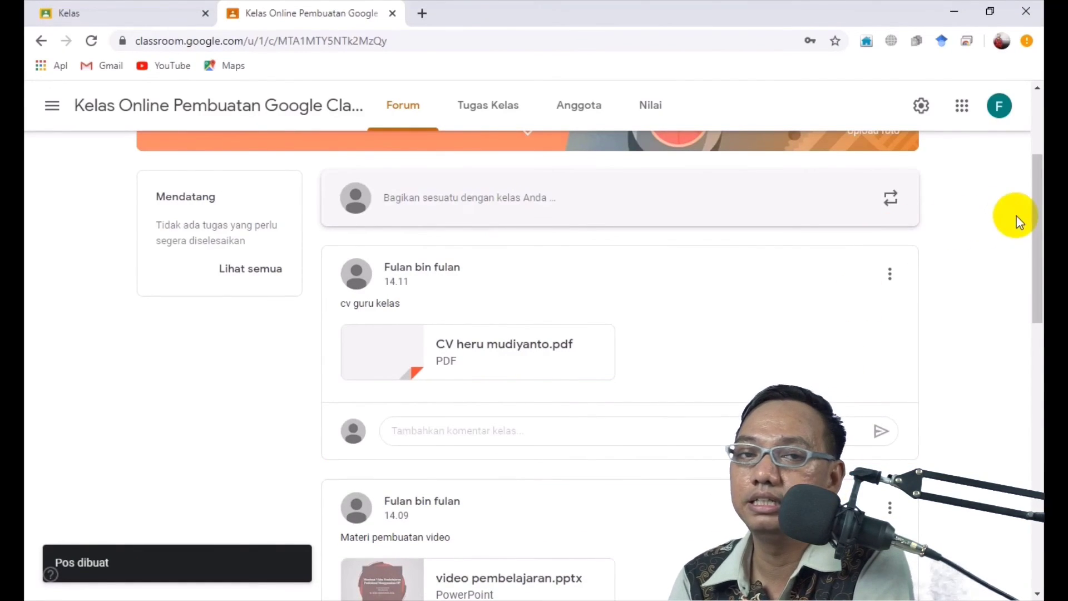
left_click_drag(1037, 214, 1036, 245)
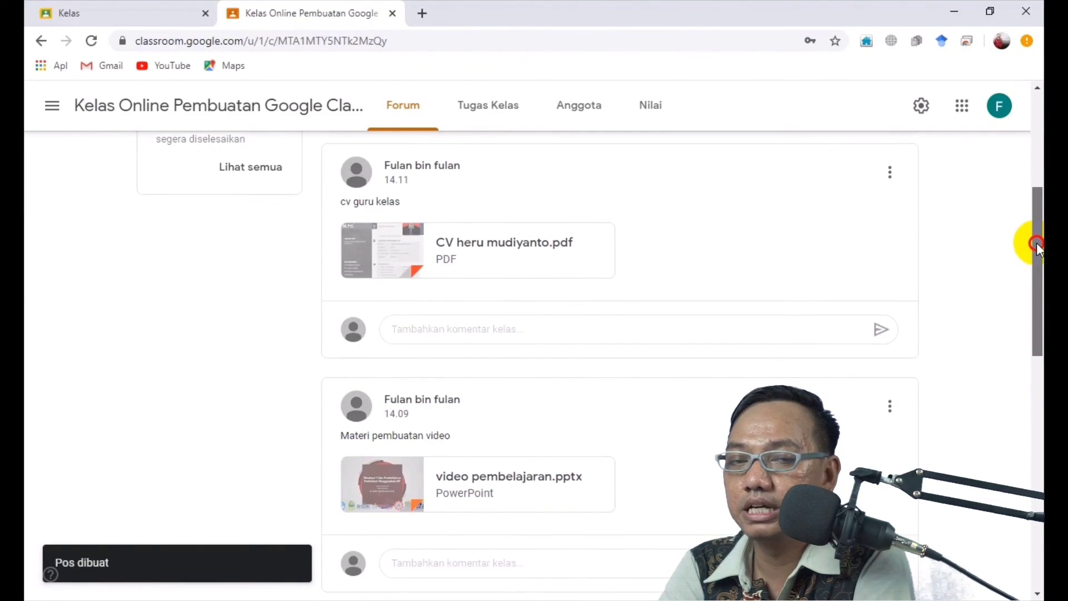